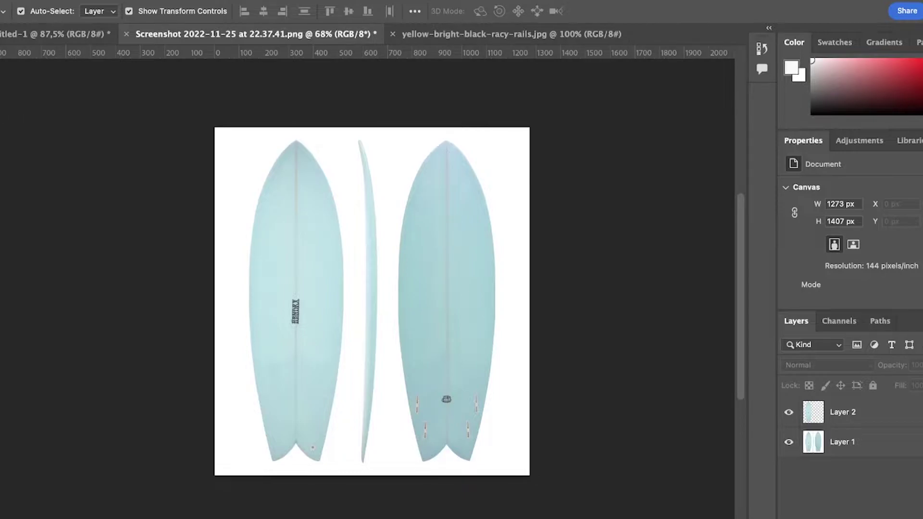
Select the leftmost surfboard with the Object Selection tool and copy it to a new layer, replacing the earlier cut-out layer.
key(w)
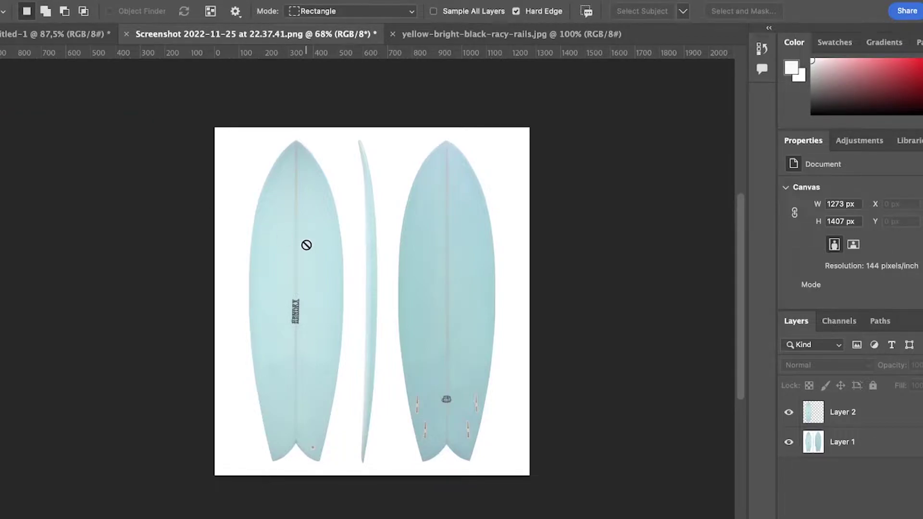
key(Delete)
click(293, 223)
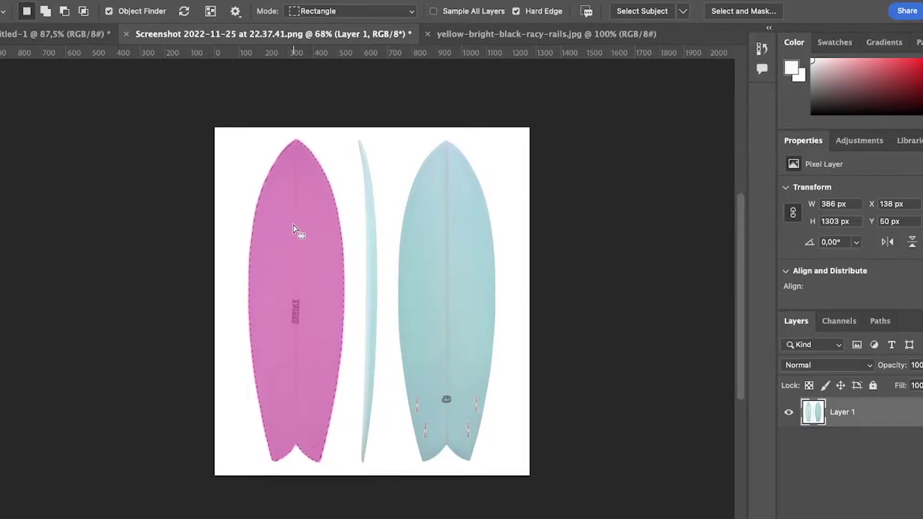
right_click(294, 226)
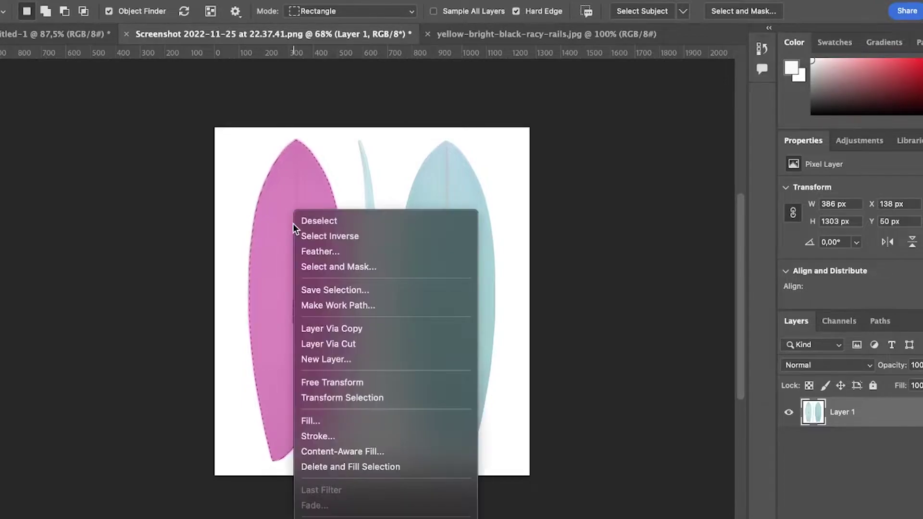
click(369, 333)
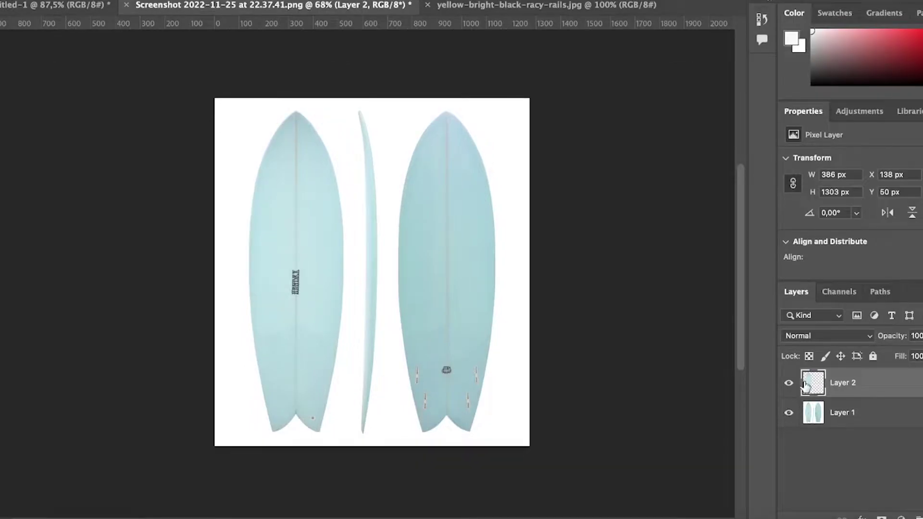
Compare both layers and isolate Layer 2 to check the surfboard cut-out, restoring the visibility of all layers.
click(815, 417)
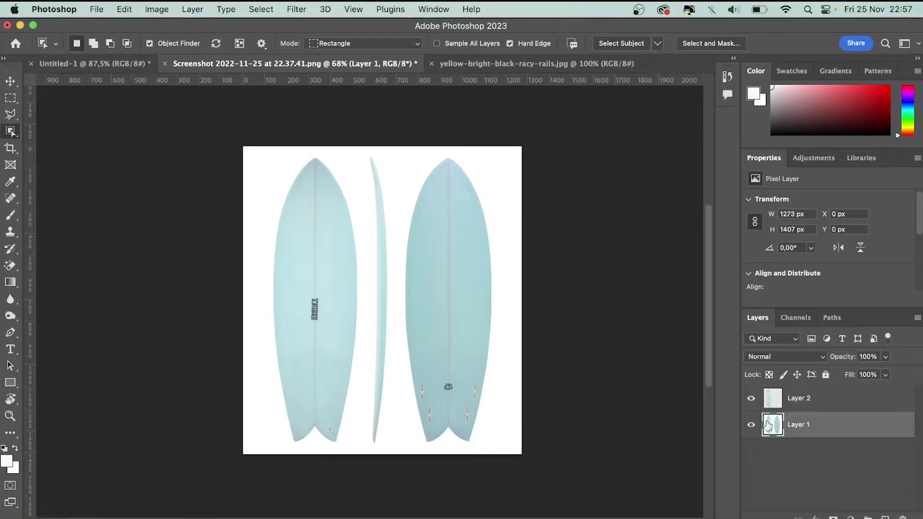
click(769, 399)
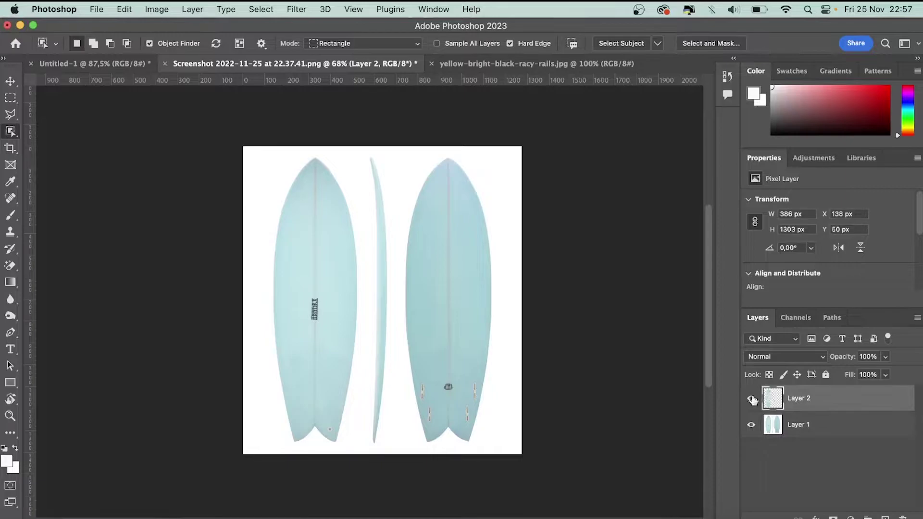
alt+click(751, 399)
alt+click(751, 398)
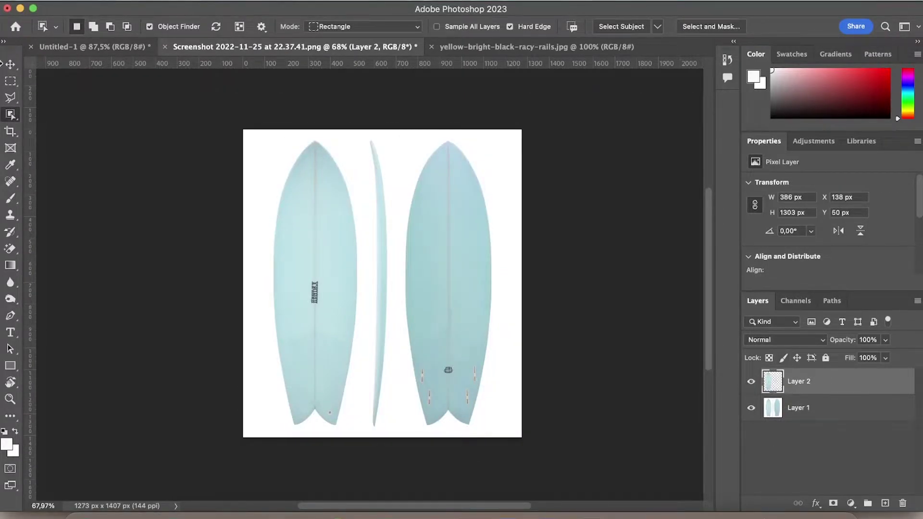
Move the cut-out surfboard layer into the square Untitled-1 document.
click(12, 64)
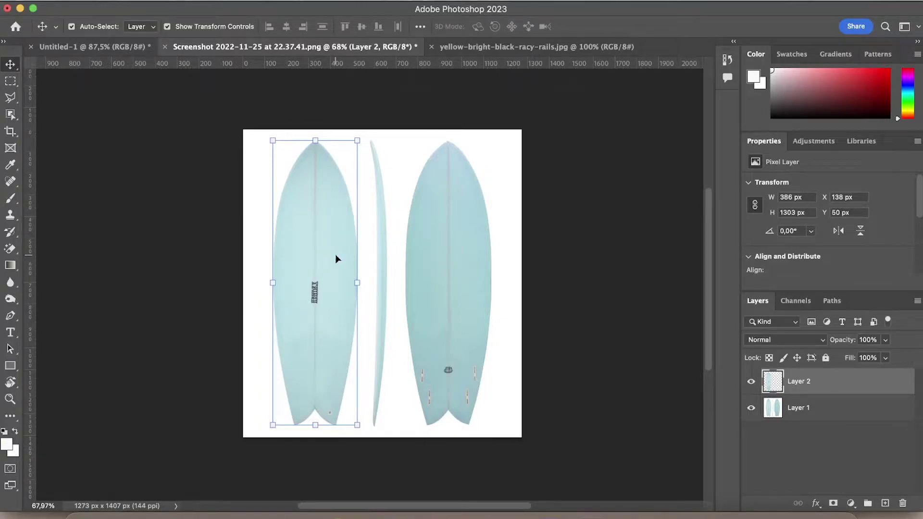
key(super+c)
drag(336, 260, 368, 283)
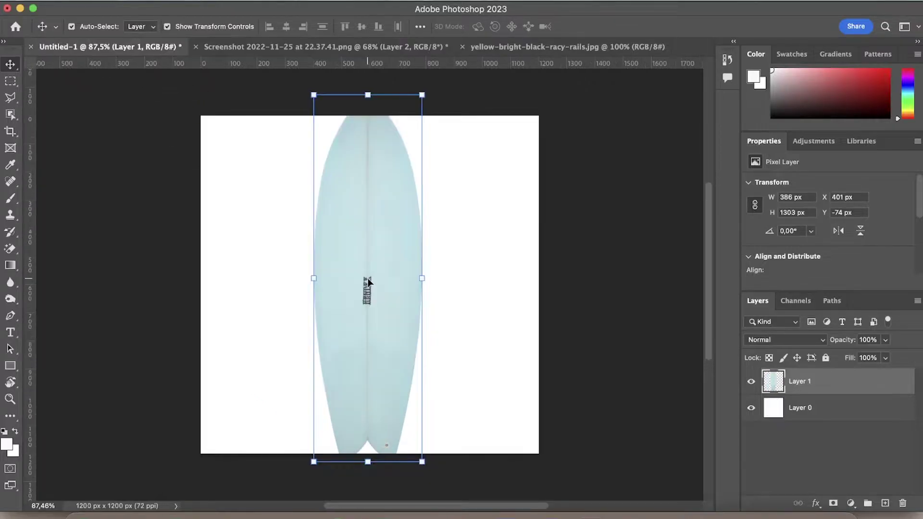
Scale the surfboard proportionally to about 326 × 1105 px and position it mid-canvas with space above and below.
drag(422, 95, 389, 172)
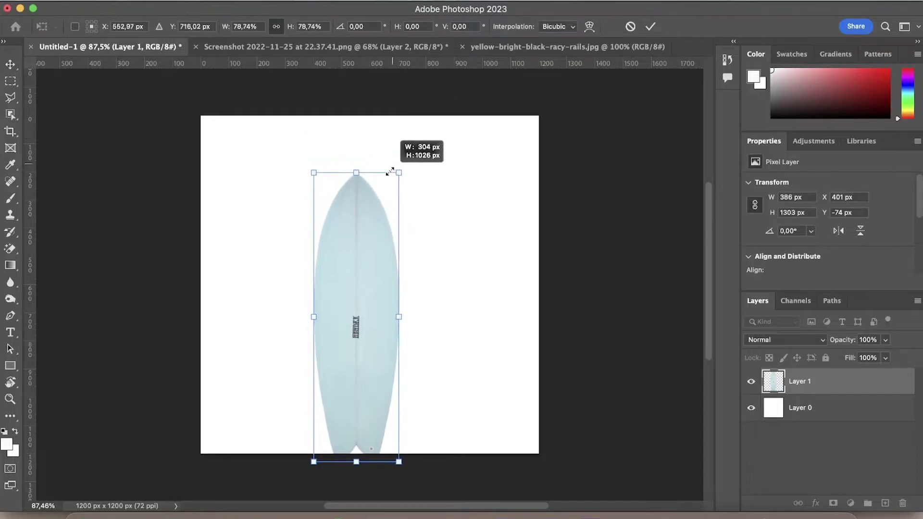
drag(366, 260, 378, 230)
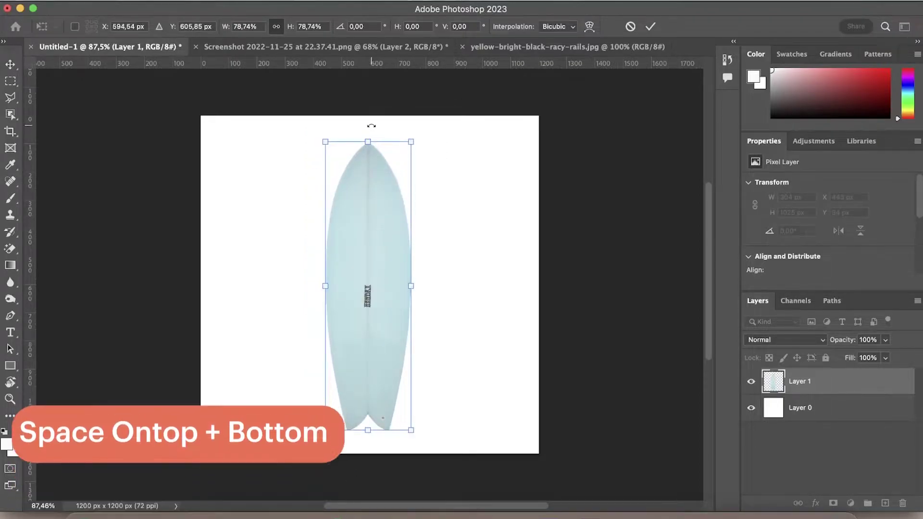
drag(325, 429, 305, 444)
drag(414, 142, 412, 134)
drag(358, 260, 365, 251)
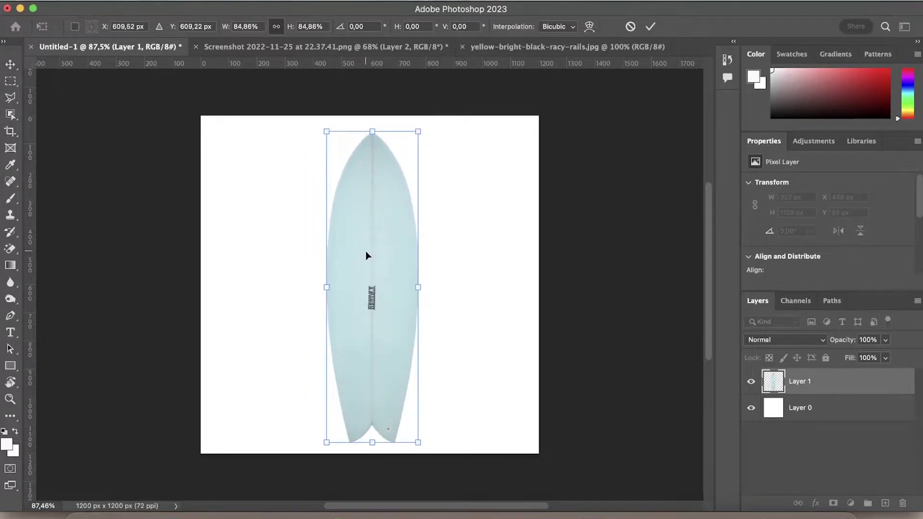
click(650, 26)
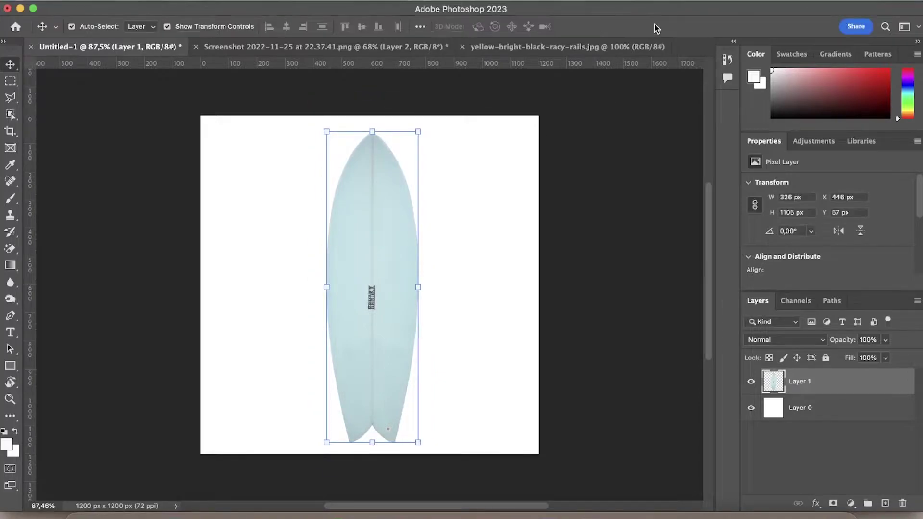
Using the rulers, place one horizontal and one vertical guide through the centre of the white background layer.
click(500, 182)
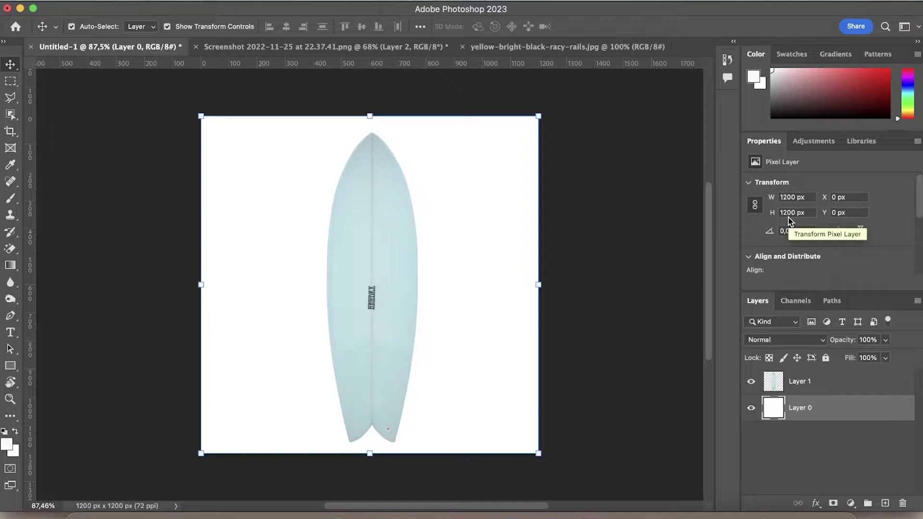
click(639, 245)
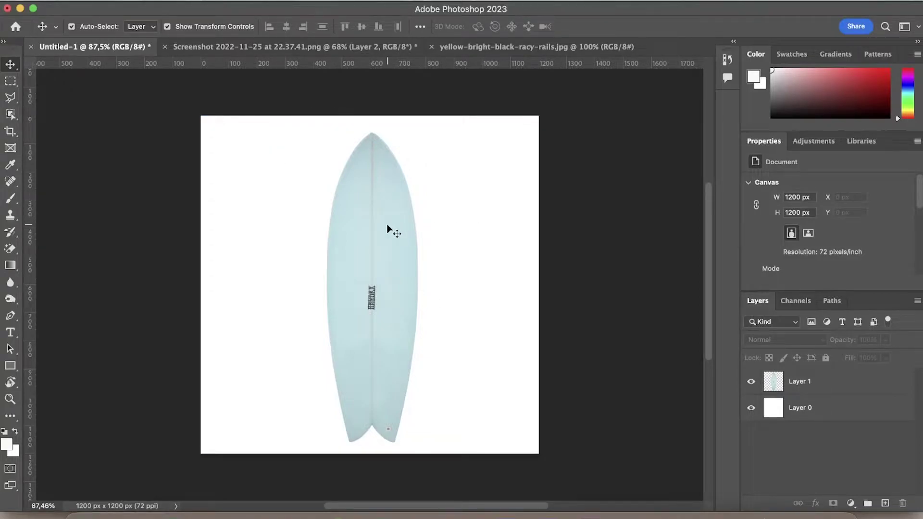
click(470, 260)
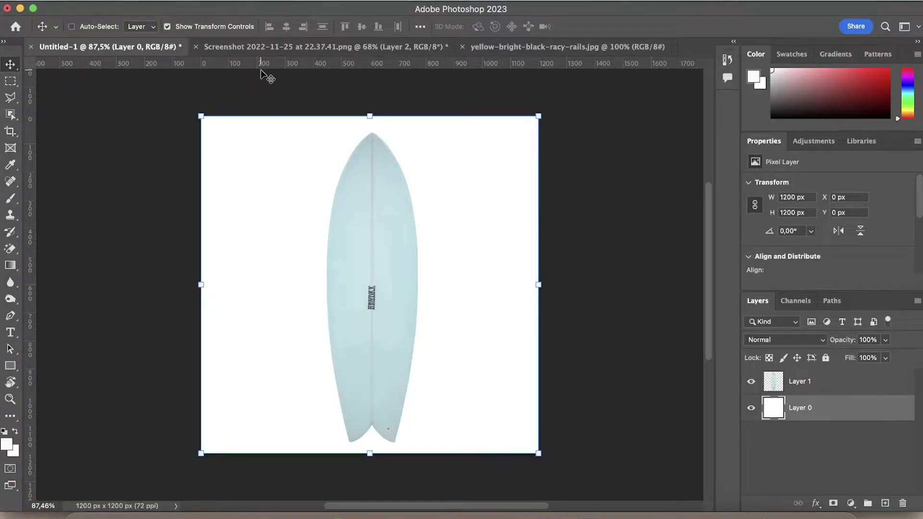
key(super+r)
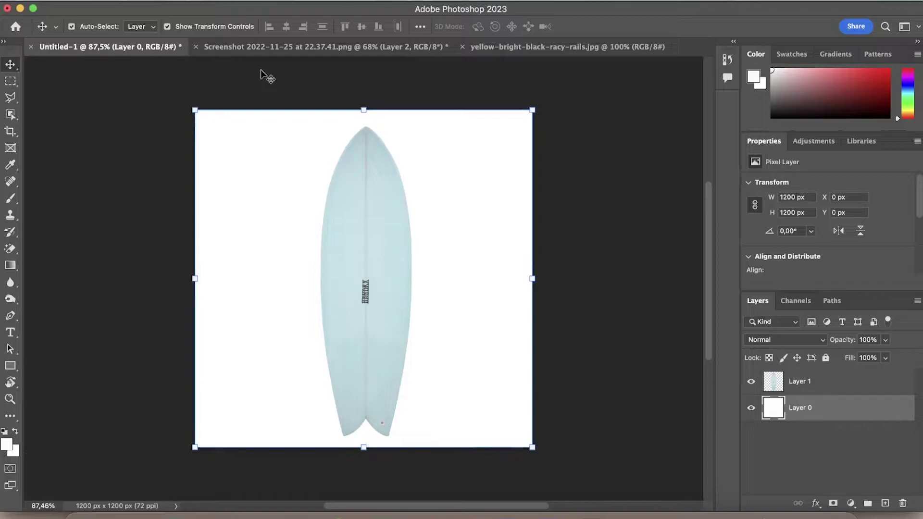
key(super+r)
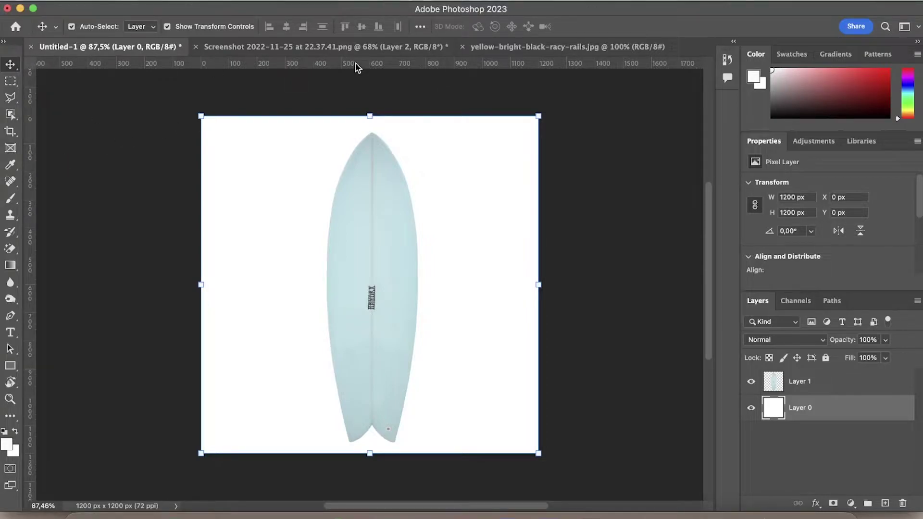
drag(356, 64, 335, 285)
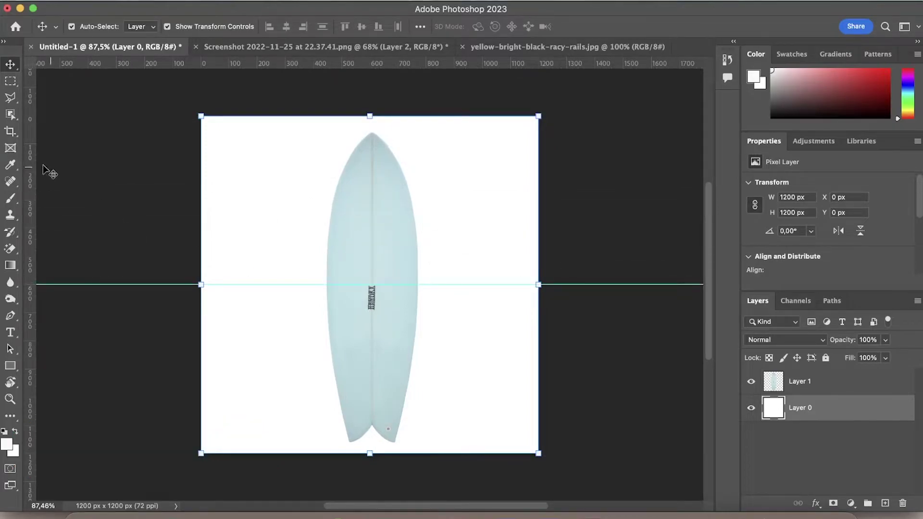
drag(28, 164, 369, 153)
mouse_move(366, 82)
mouse_down()
mouse_move(18, 124)
mouse_move(395, 106)
mouse_move(371, 106)
mouse_move(369, 94)
mouse_up()
click(372, 95)
Nudge the surfboard left and up until it is centred on the guides at X 436 px, Y 45 px.
click(400, 215)
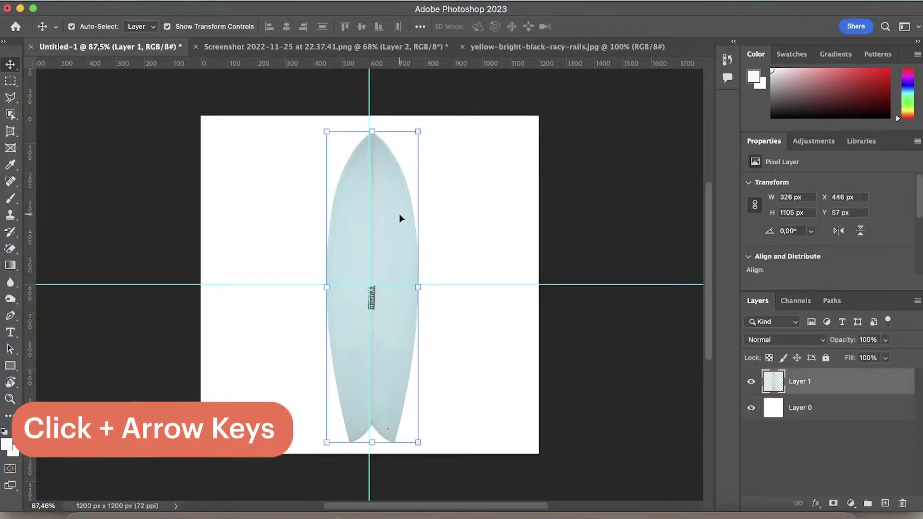
key(Left)
key(Left)
key(Left)
key(Left)
key(Left)
key(Left)
key(Left)
key(Left)
key(Left)
key(Left)
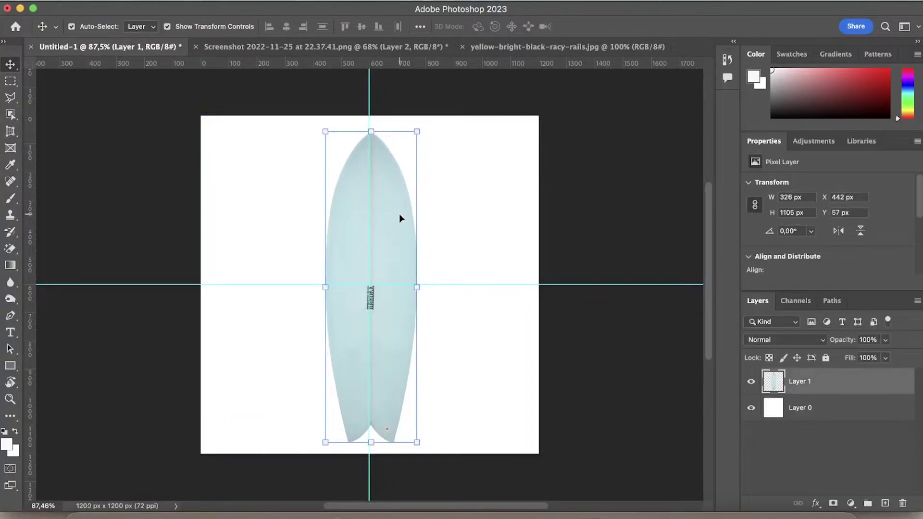
key(Up)
key(Up)
key(Up)
key(Up)
key(Up)
key(Up)
key(Up)
key(Up)
key(Up)
key(Up)
key(Up)
key(Up)
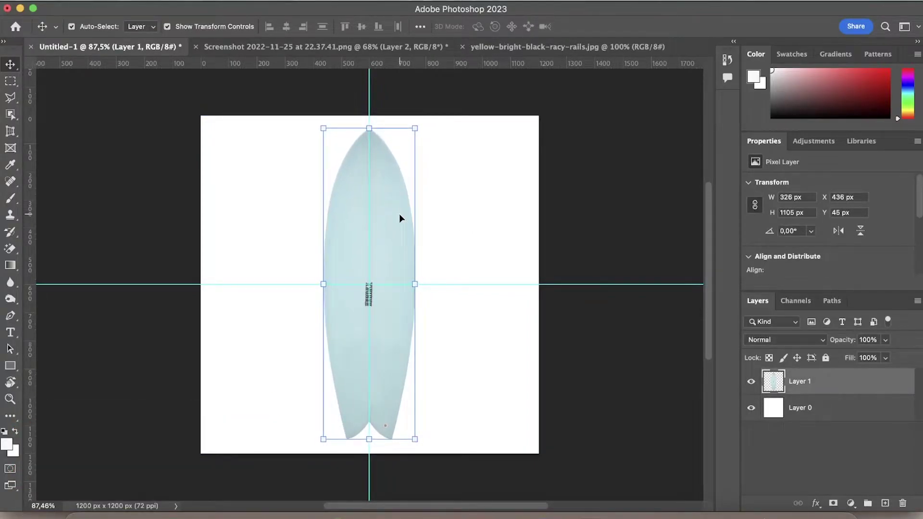
Darken the whole surfboard on Layer 1 with the Burn tool, using the Midtones range at 50% exposure.
scroll(359, 251, up, 4)
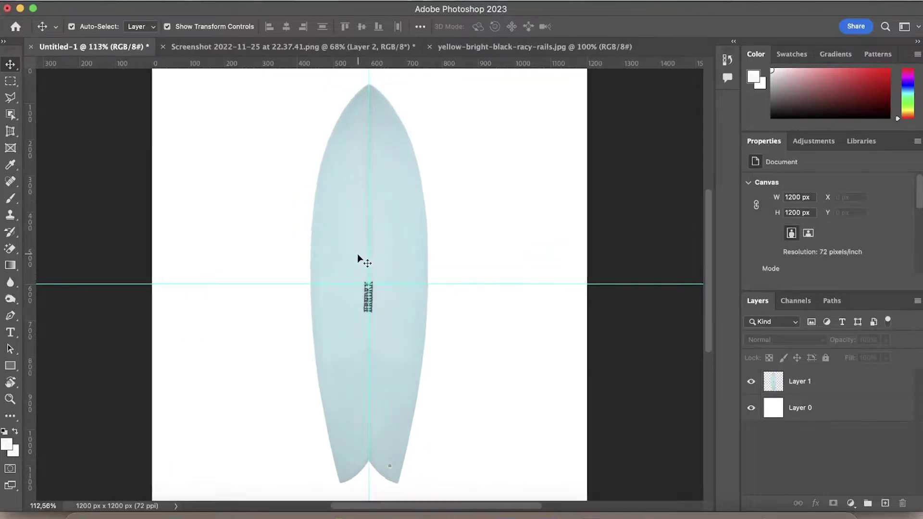
scroll(359, 245, up, 3)
scroll(359, 245, down, 5)
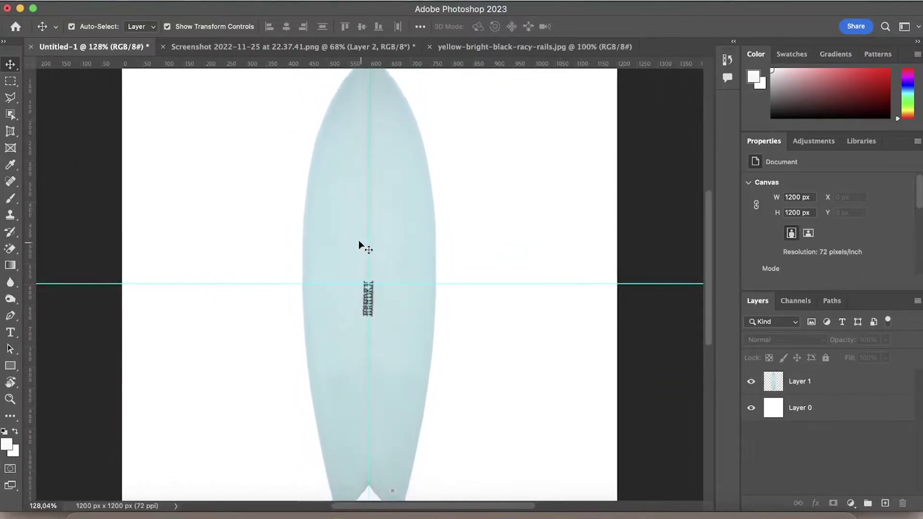
scroll(359, 241, down, 1)
click(358, 241)
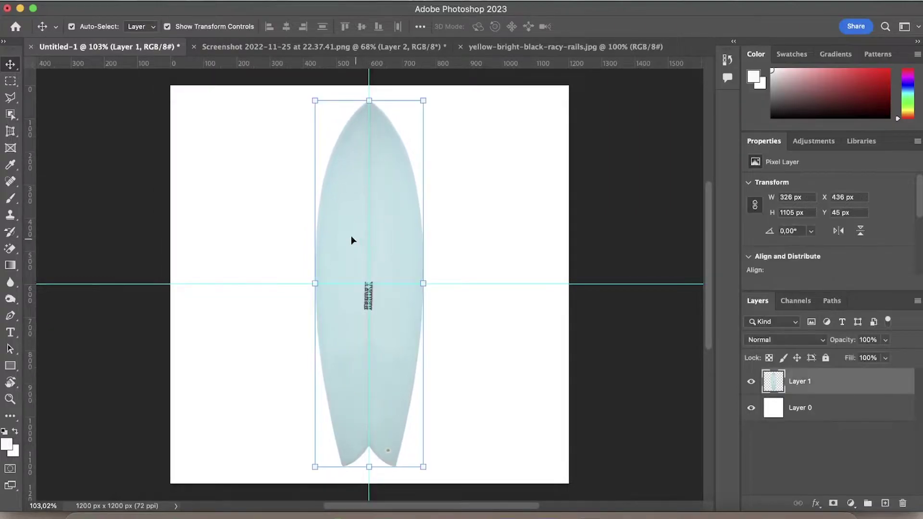
click(10, 299)
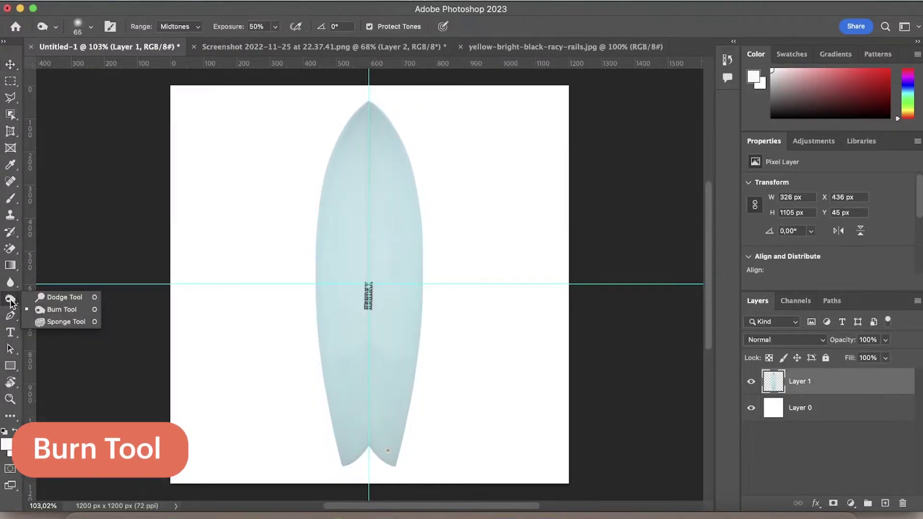
click(54, 313)
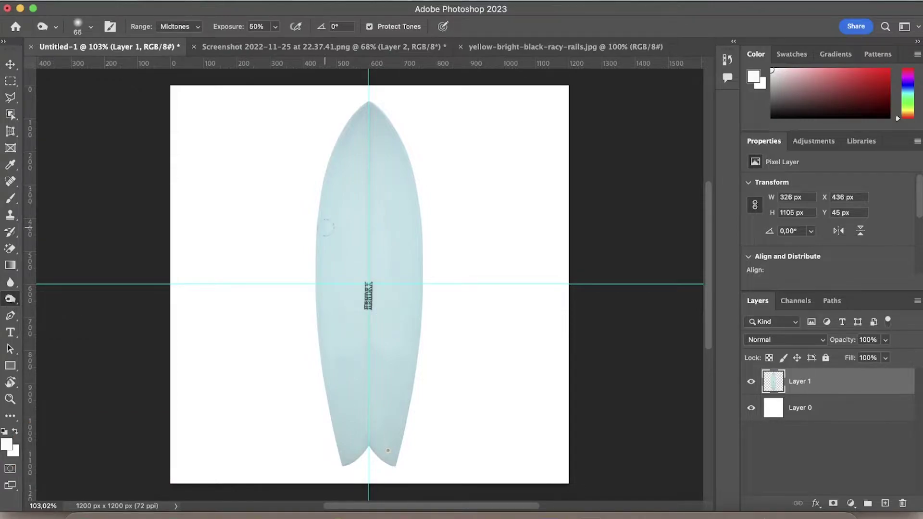
mouse_move(353, 247)
mouse_down()
mouse_move(360, 155)
mouse_move(343, 253)
mouse_move(373, 126)
mouse_move(339, 211)
mouse_move(361, 133)
mouse_move(334, 270)
mouse_move(362, 80)
mouse_move(327, 301)
mouse_move(333, 191)
mouse_move(329, 303)
mouse_move(407, 152)
mouse_move(408, 275)
mouse_move(394, 327)
mouse_move(399, 228)
mouse_move(390, 315)
mouse_move(409, 293)
mouse_move(418, 300)
mouse_move(402, 389)
mouse_up()
mouse_move(404, 354)
mouse_down()
mouse_move(408, 346)
mouse_move(395, 433)
mouse_move(367, 415)
mouse_move(333, 346)
mouse_up()
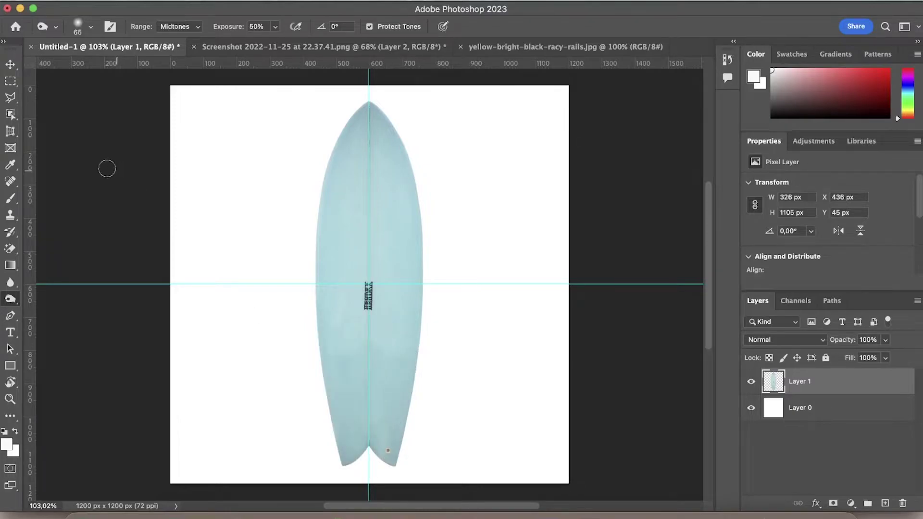
click(11, 67)
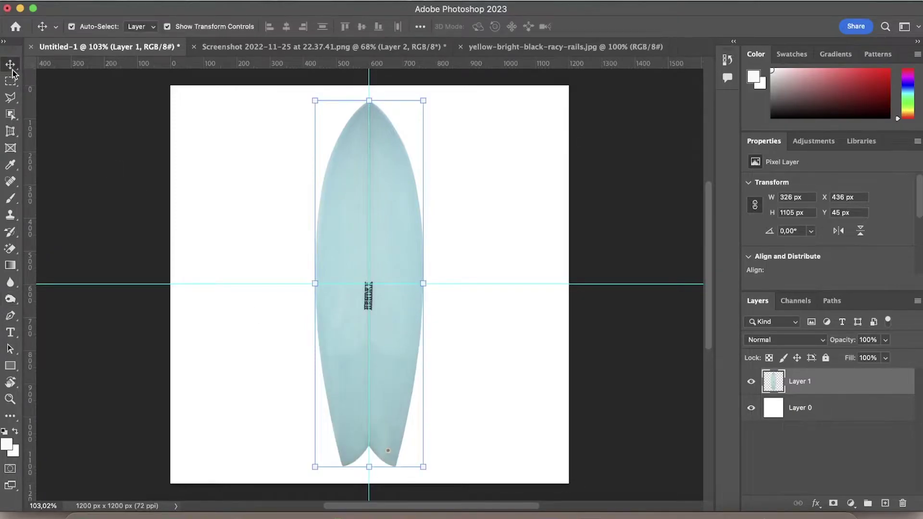
Add a drop shadow to the surfboard with 28% spread and 29 px size, adjusting its opacity and light angle.
click(815, 504)
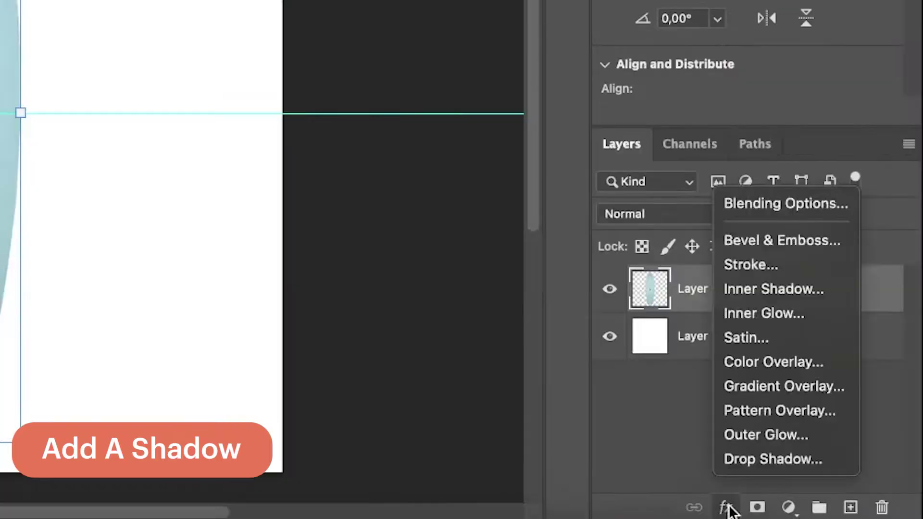
click(750, 458)
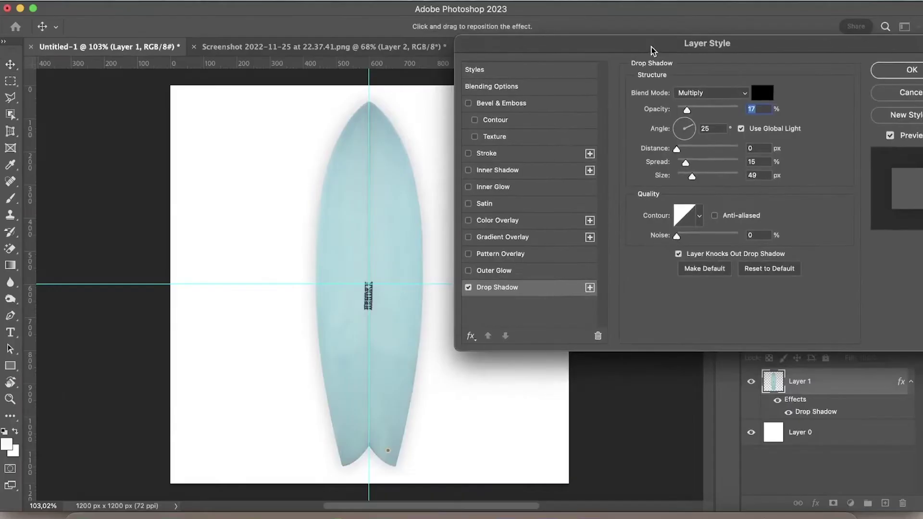
mouse_move(688, 110)
mouse_down()
mouse_move(701, 111)
mouse_move(690, 114)
mouse_up()
mouse_move(686, 163)
mouse_down()
mouse_move(693, 163)
mouse_move(688, 176)
mouse_up()
click(688, 121)
click(688, 118)
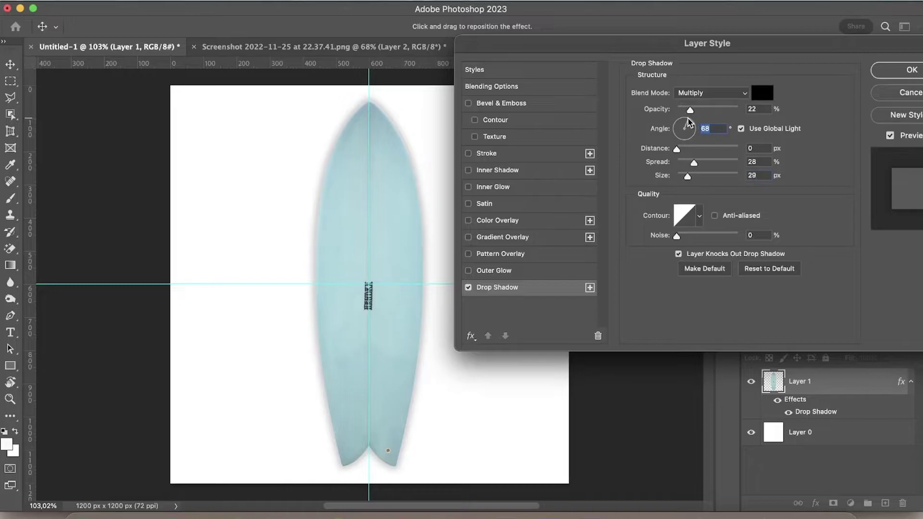
click(685, 118)
click(689, 110)
click(894, 70)
Close the drop shadow settings and prepare a Save for Web (Legacy) export of the surfboard image in JPEG format.
click(534, 345)
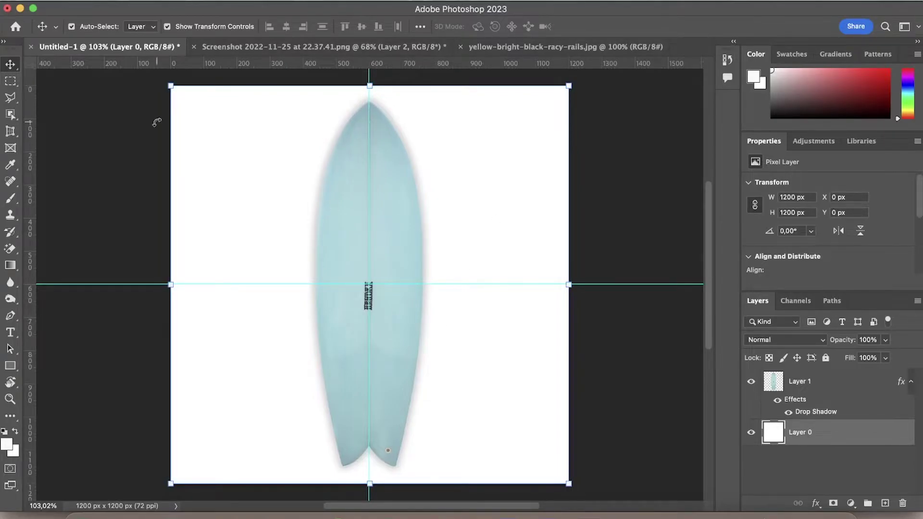
click(102, 2)
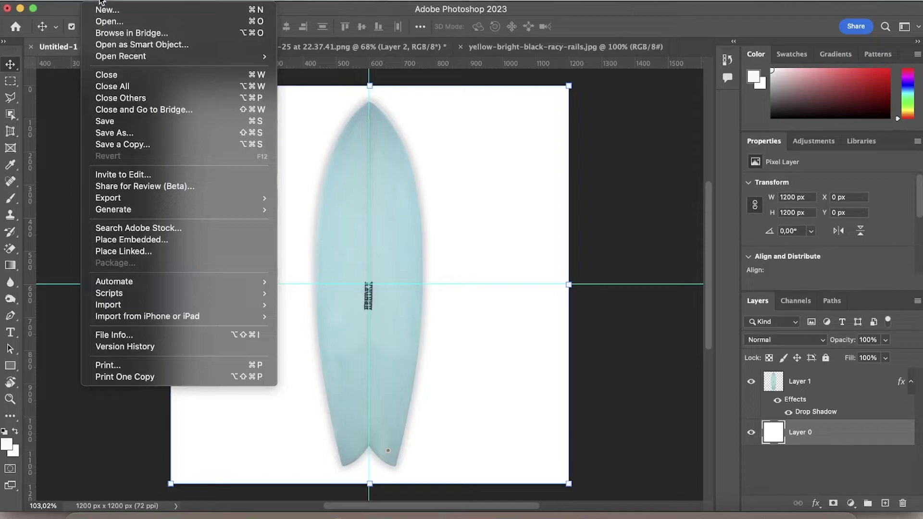
mouse_move(118, 199)
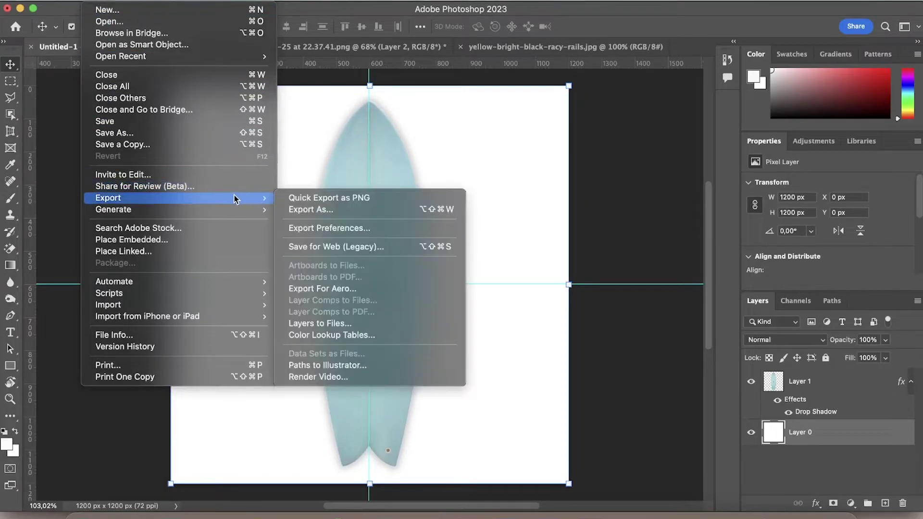
click(332, 246)
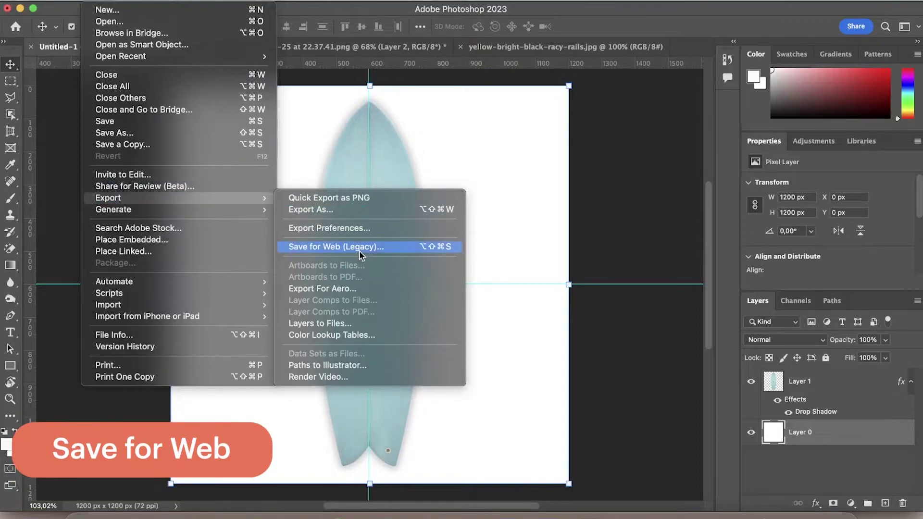
click(641, 77)
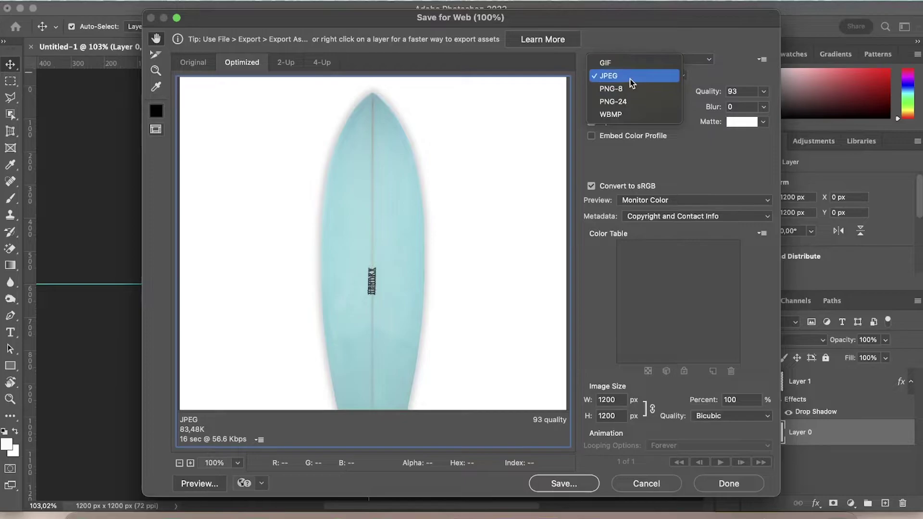
click(629, 78)
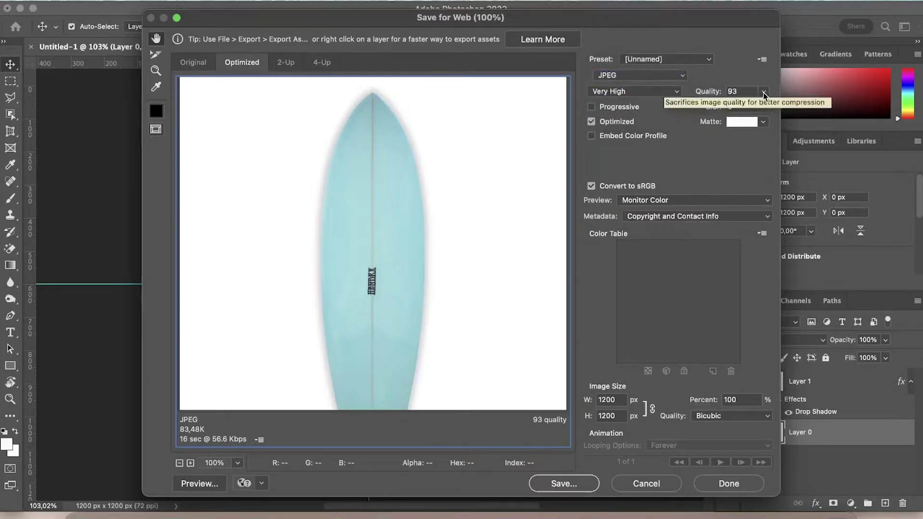
Try JPEG quality values of 0, 34 and 91 to compare their effect on the preview and file size.
click(764, 92)
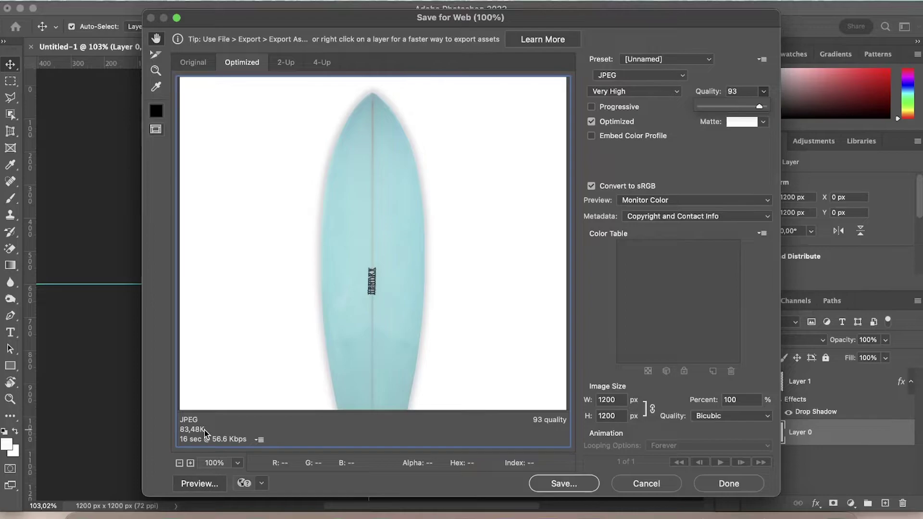
drag(758, 106, 680, 111)
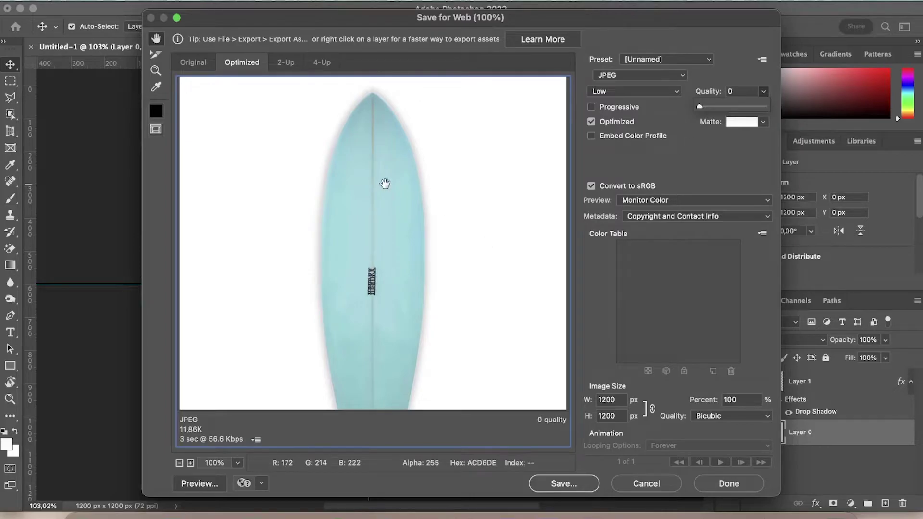
drag(700, 106, 722, 107)
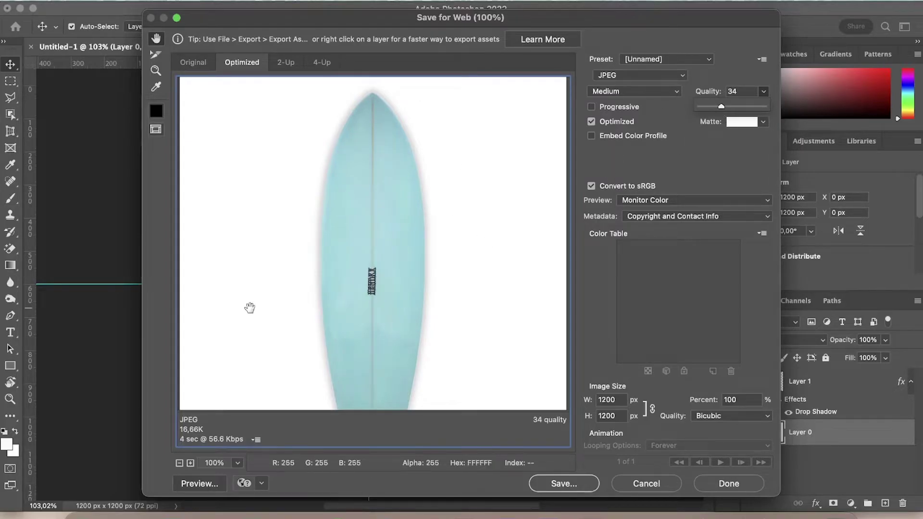
drag(721, 106, 757, 107)
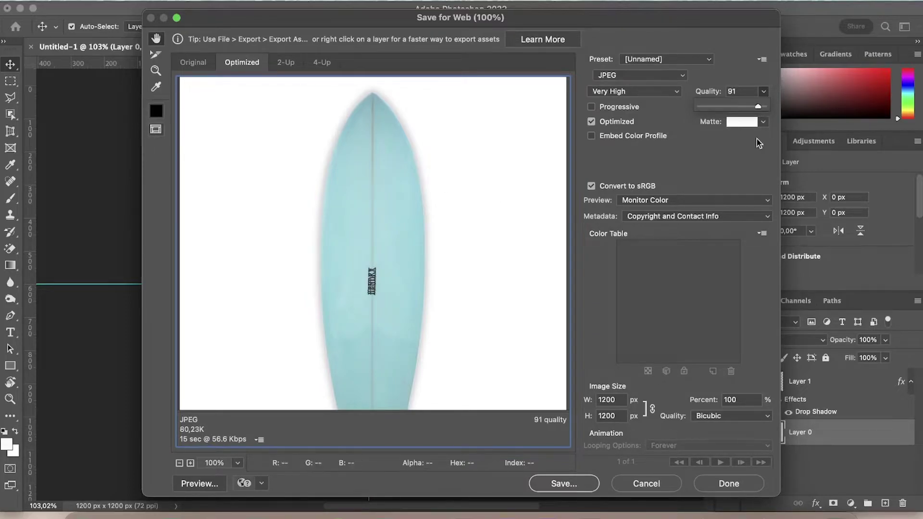
Set the JPEG quality to 97, save the image as surfing.jpg and close its preview after checking it.
mouse_move(758, 107)
mouse_down()
mouse_move(775, 107)
mouse_move(757, 106)
mouse_up()
drag(758, 110, 763, 108)
click(582, 488)
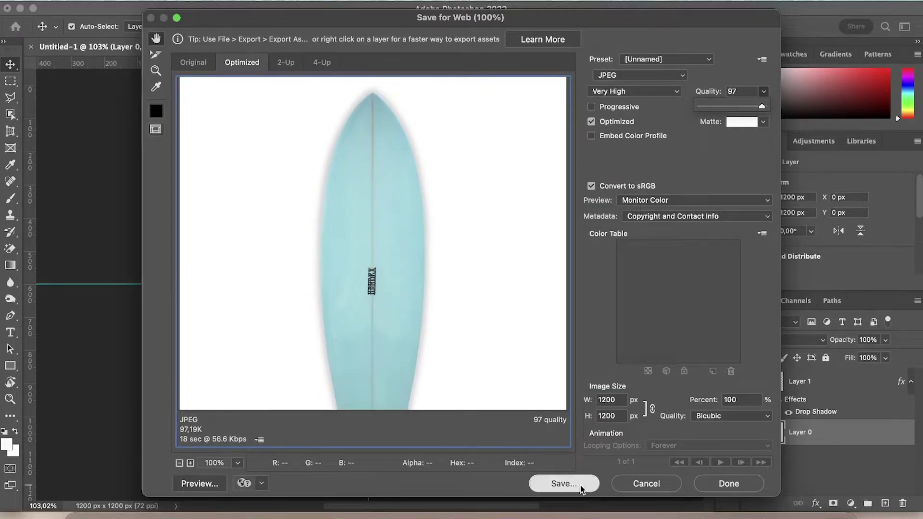
text(surfing)
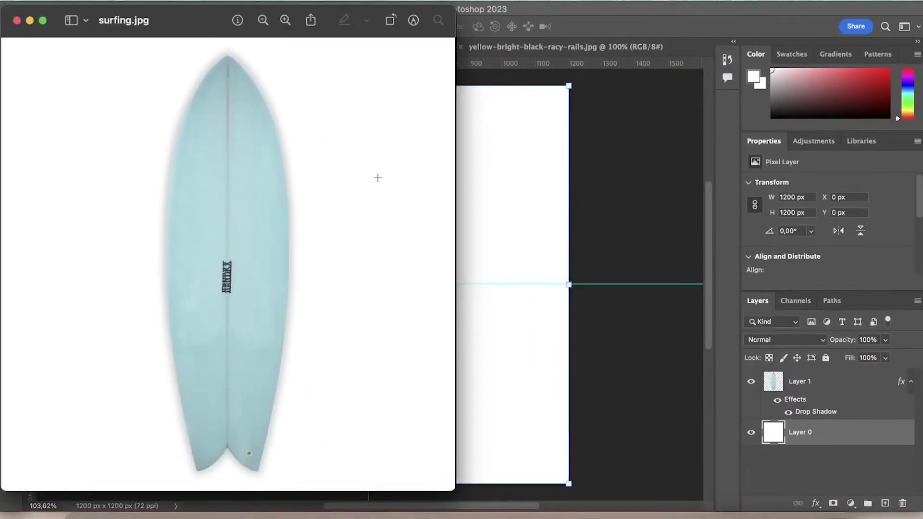
click(17, 20)
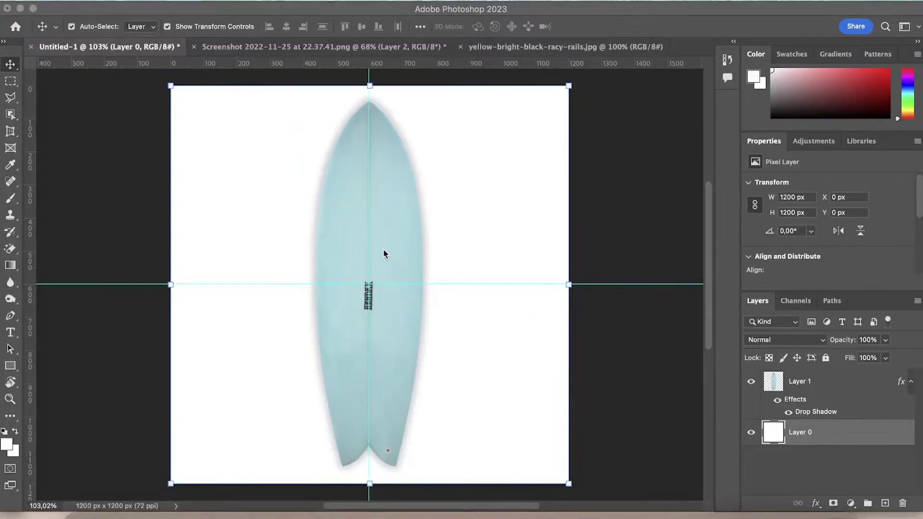
Try erasing the concrete background behind the yellow surfboard in yellow-bright-black-racy-rails.jpg with the Magic Eraser at tolerance 32.
click(522, 47)
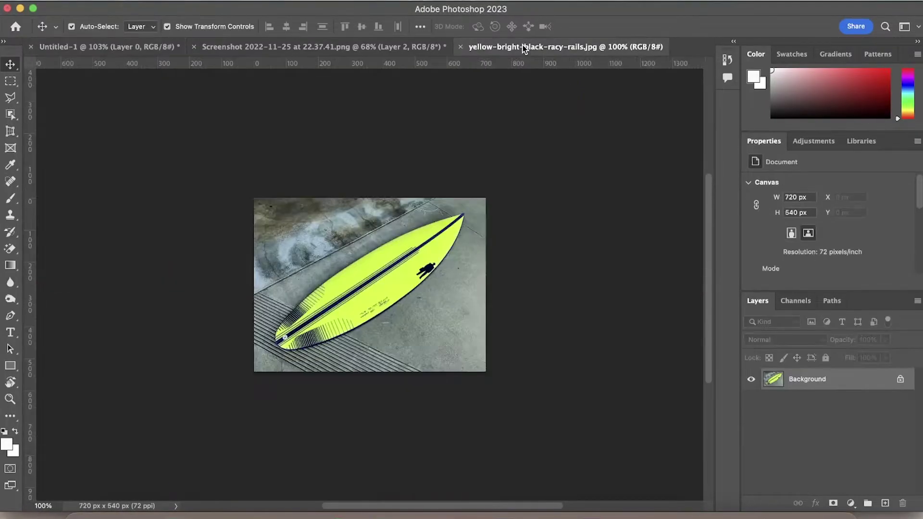
scroll(361, 325, up, 10)
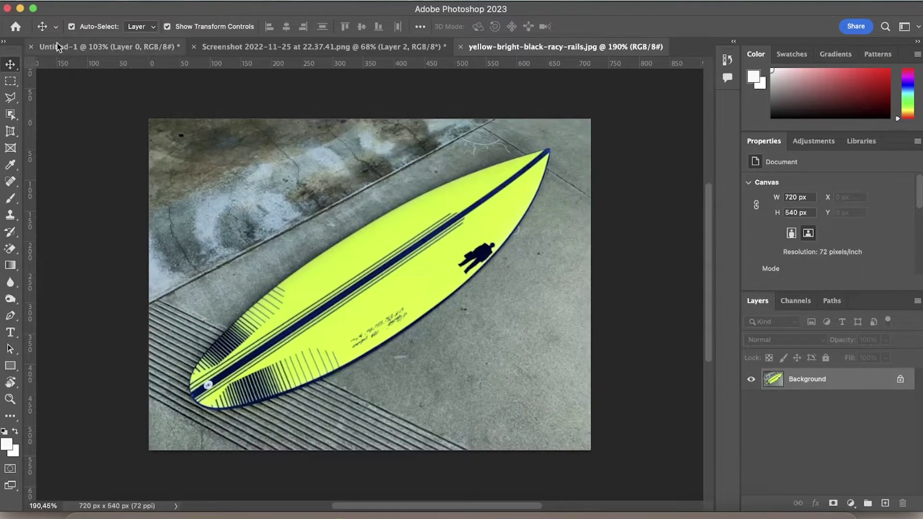
click(9, 251)
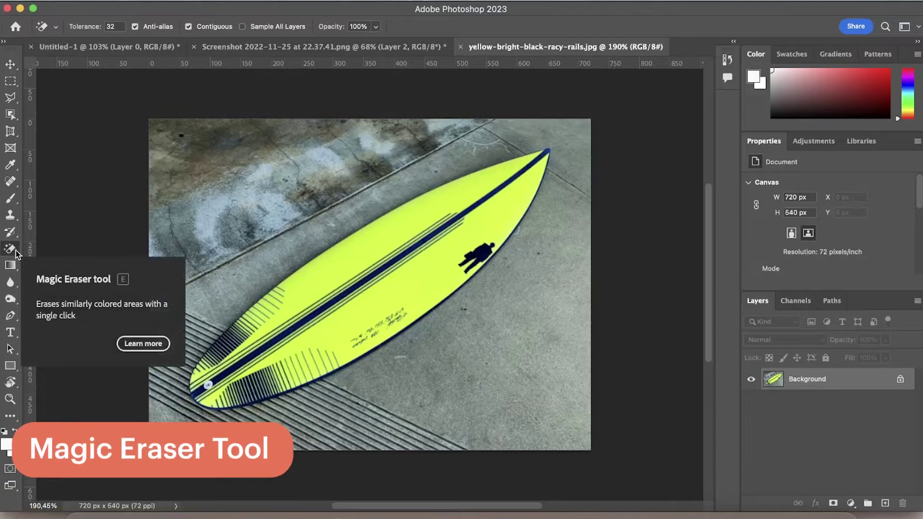
click(230, 191)
click(299, 158)
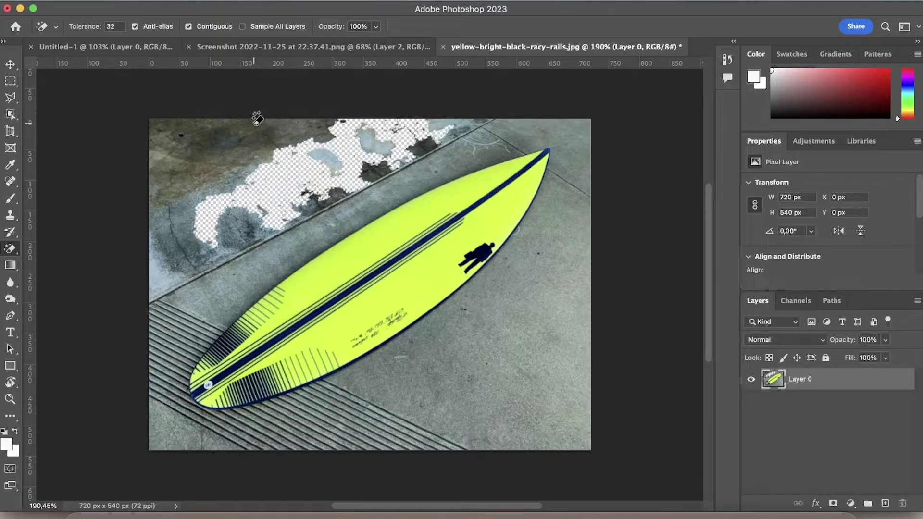
click(250, 132)
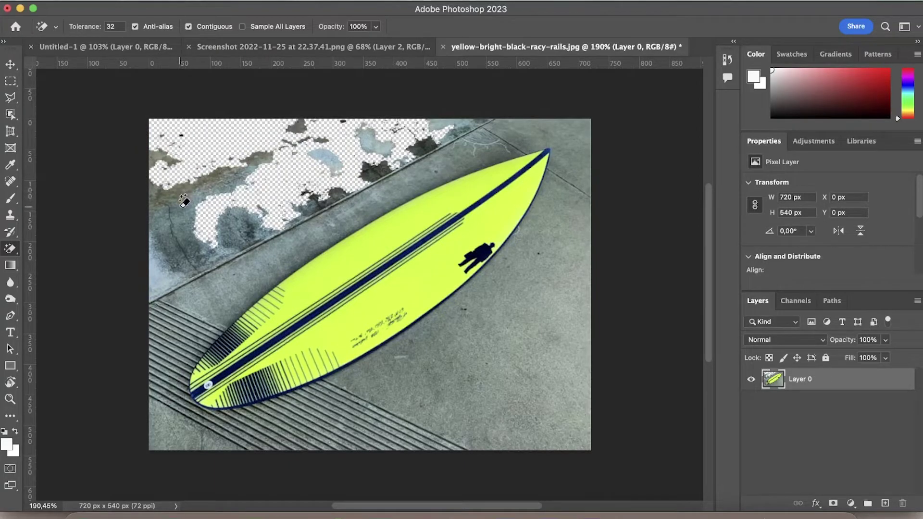
Erase the white background on Layer 1 of the Screenshot 2022-11-25 document with the Magic Eraser.
click(329, 46)
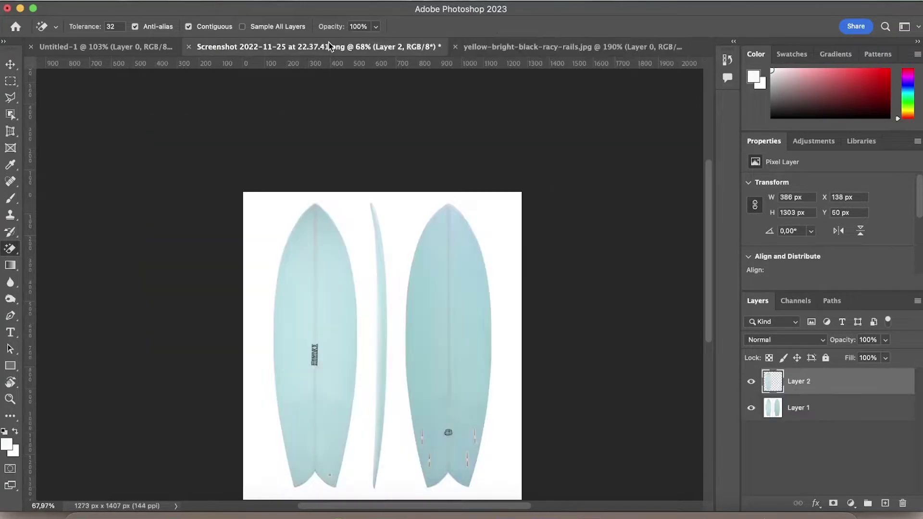
scroll(390, 307, down, 5)
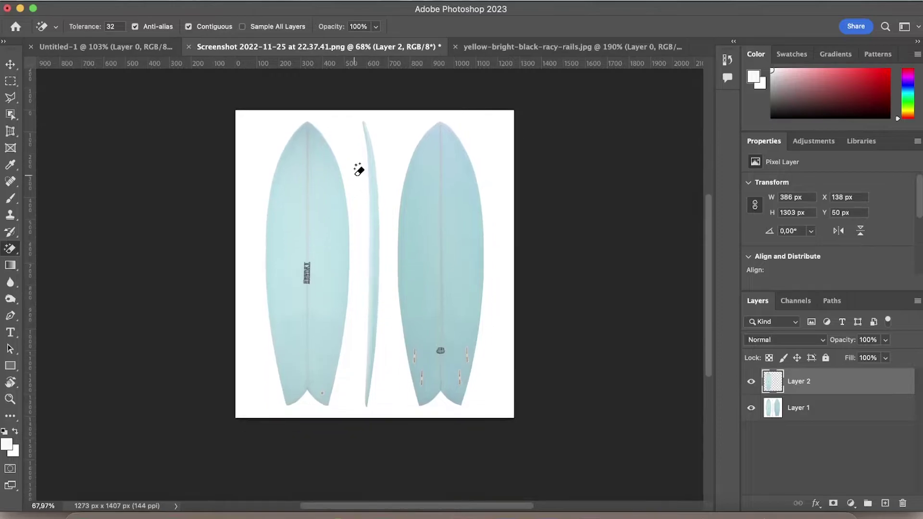
click(743, 410)
click(384, 136)
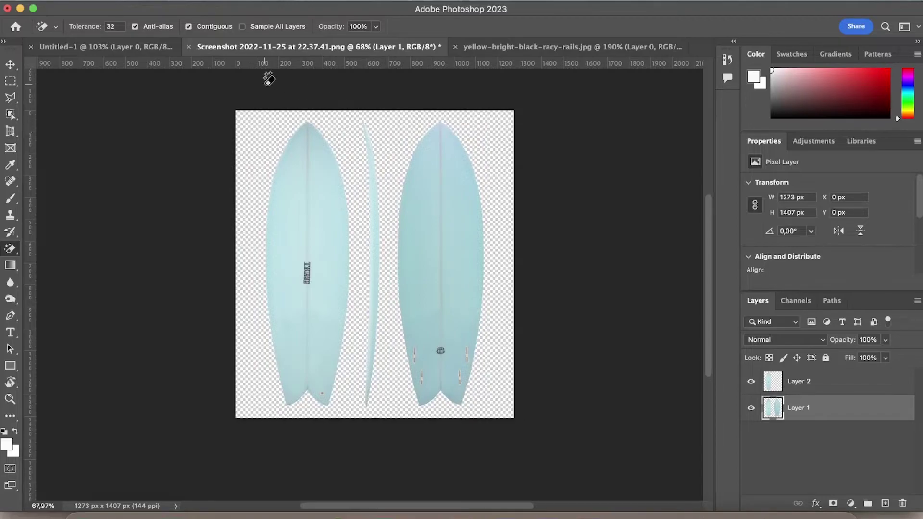
Undo all the Magic Eraser edits in yellow-bright-black-racy-rails.jpg.
click(506, 46)
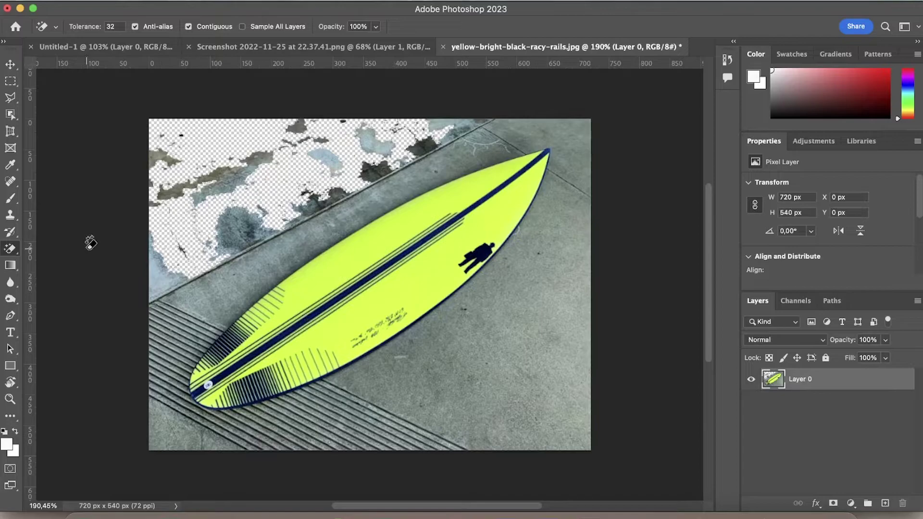
key(super+z)
key(super+z)
key(super+z)
key(super+z)
key(super+z)
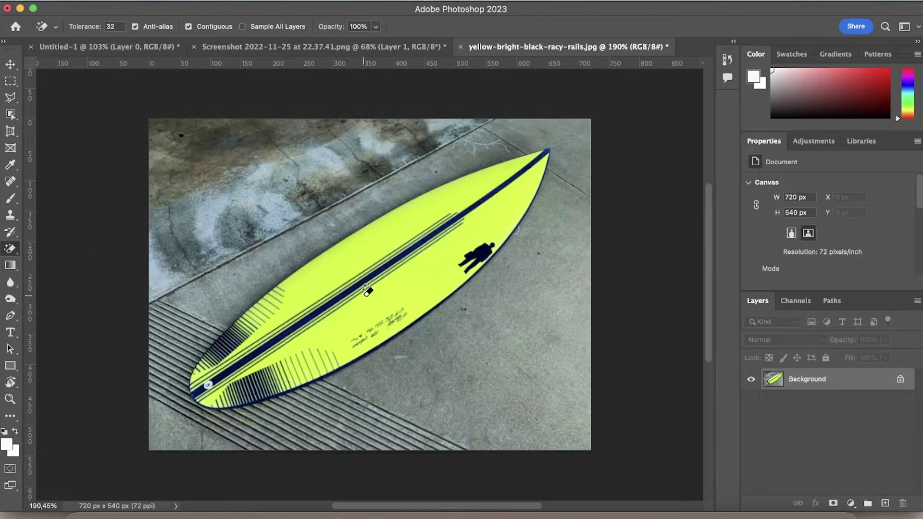
Turn the locked Background into a regular layer and select the yellow surfboard with Select Subject.
click(10, 70)
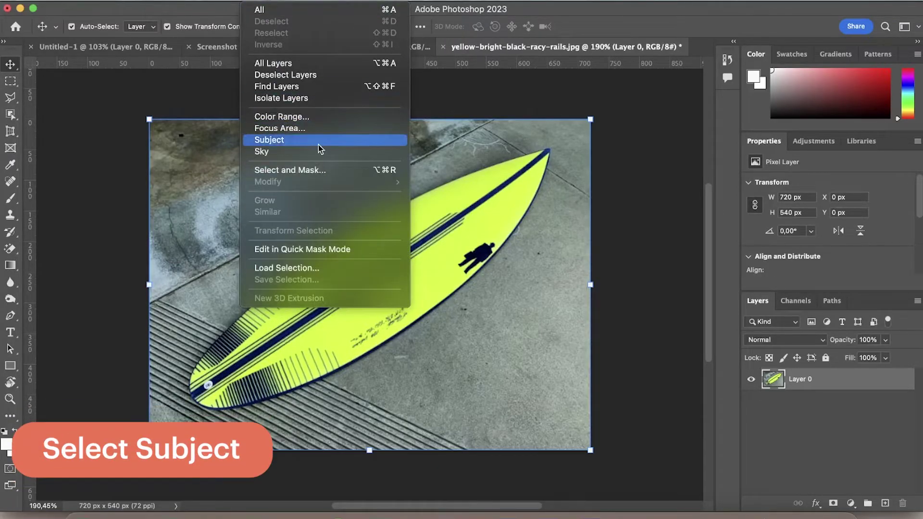
click(318, 146)
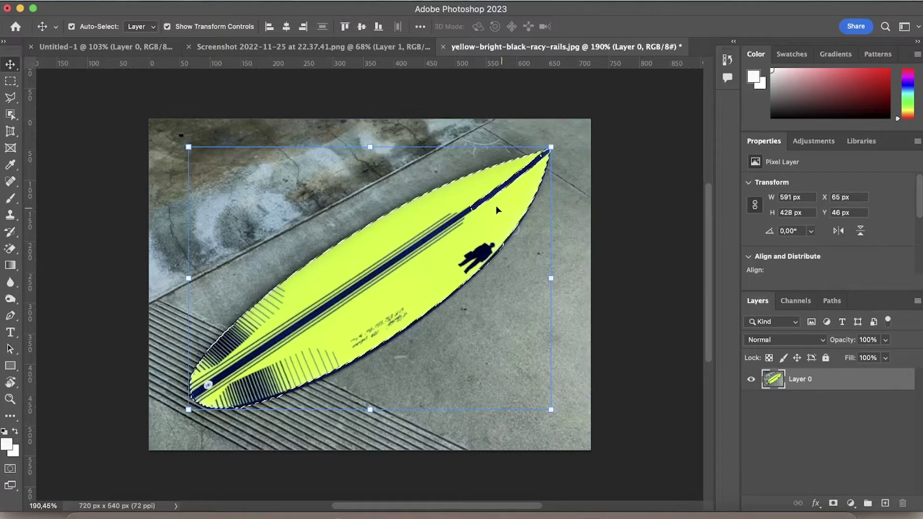
scroll(481, 201, up, 5)
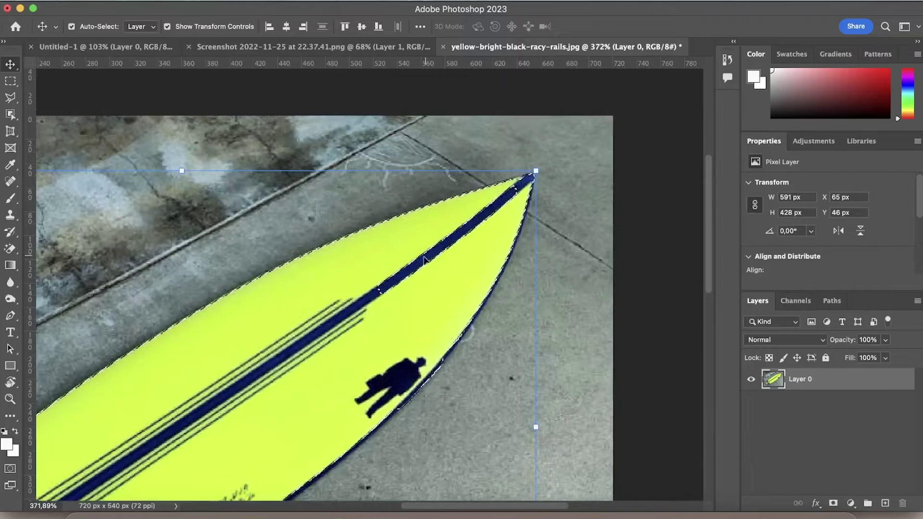
Refine the surfboard selection with the 21 px Quick Selection tool, adding an area above the upper edge and subtracting the excess background.
right_click(9, 115)
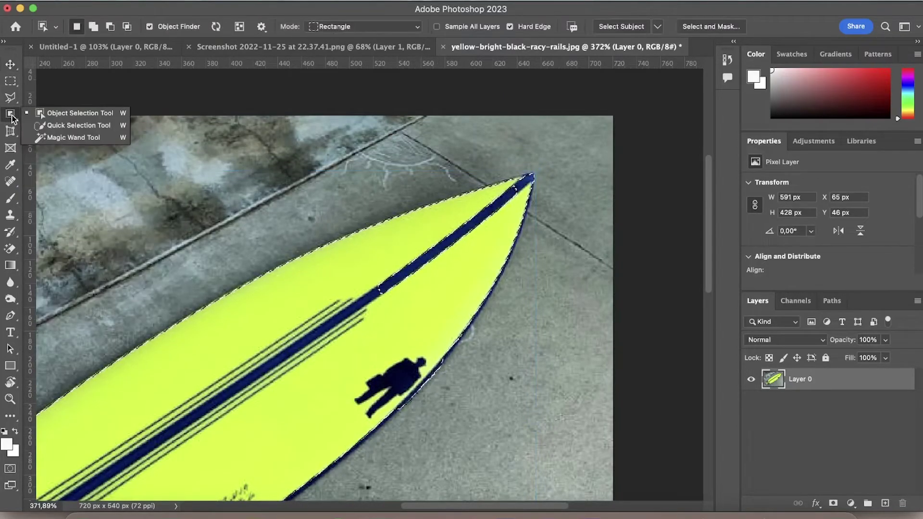
click(67, 125)
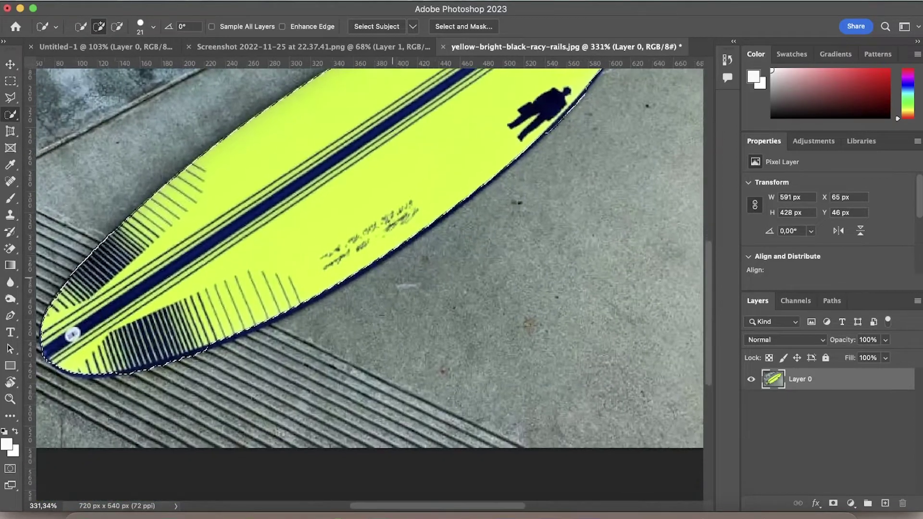
scroll(382, 304, up, 5)
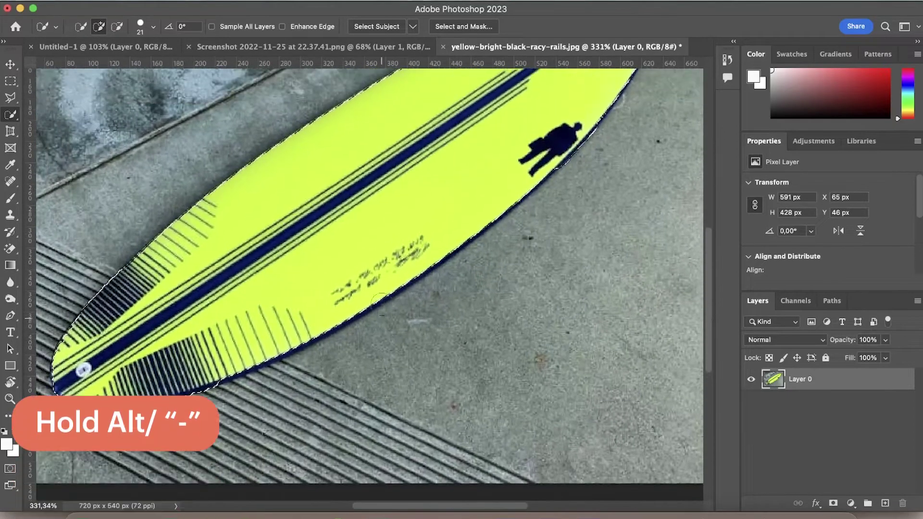
scroll(382, 304, up, 3)
scroll(382, 304, right, 3)
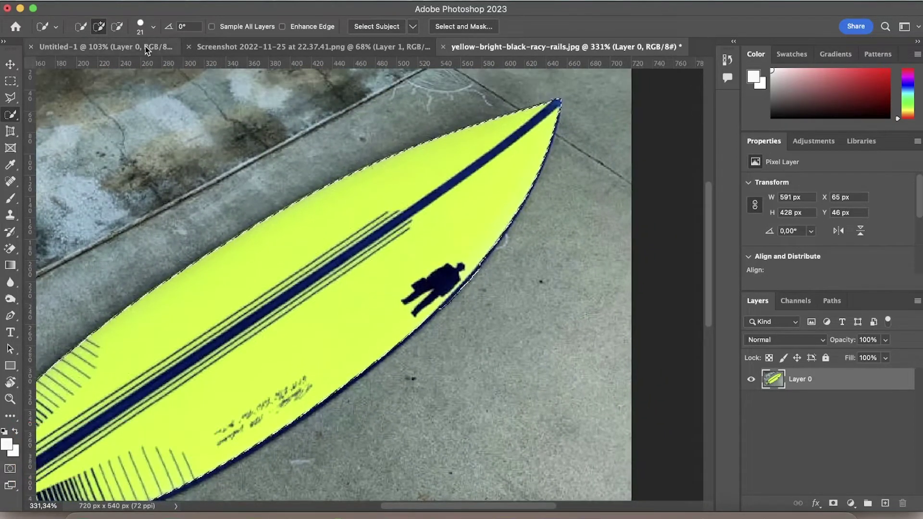
mouse_move(308, 135)
mouse_down()
mouse_move(284, 151)
mouse_move(404, 80)
mouse_move(316, 144)
mouse_move(312, 116)
mouse_up()
key(alt)
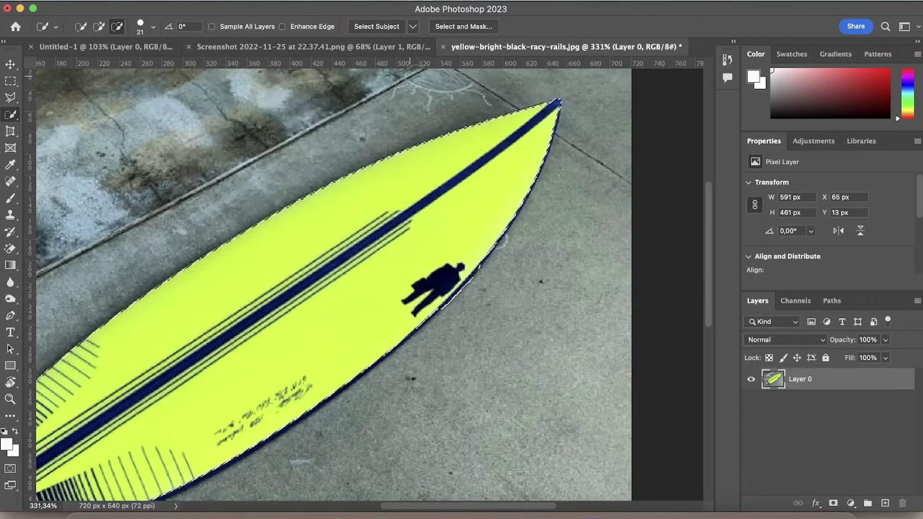
Hide the concrete background by adding a layer mask to Layer 0 from the surfboard selection.
key(super+minus)
scroll(336, 284, down, 3)
scroll(337, 283, left, 3)
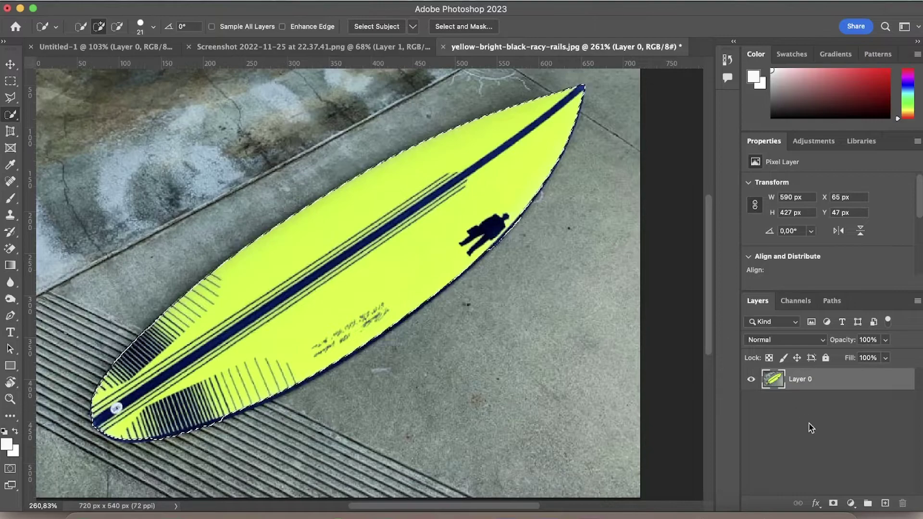
click(832, 505)
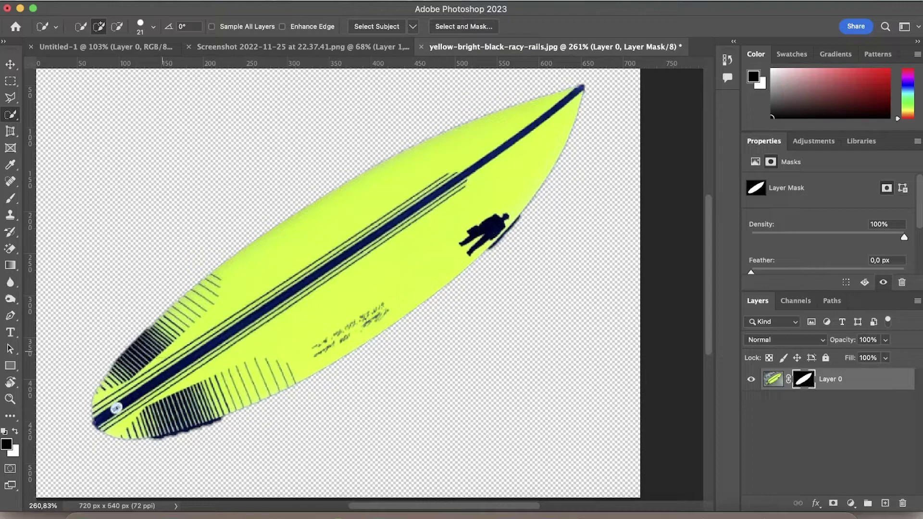
Set up the Brush tool with a 19 px size and 100% hardness for painting on the surfboard's layer mask.
click(11, 199)
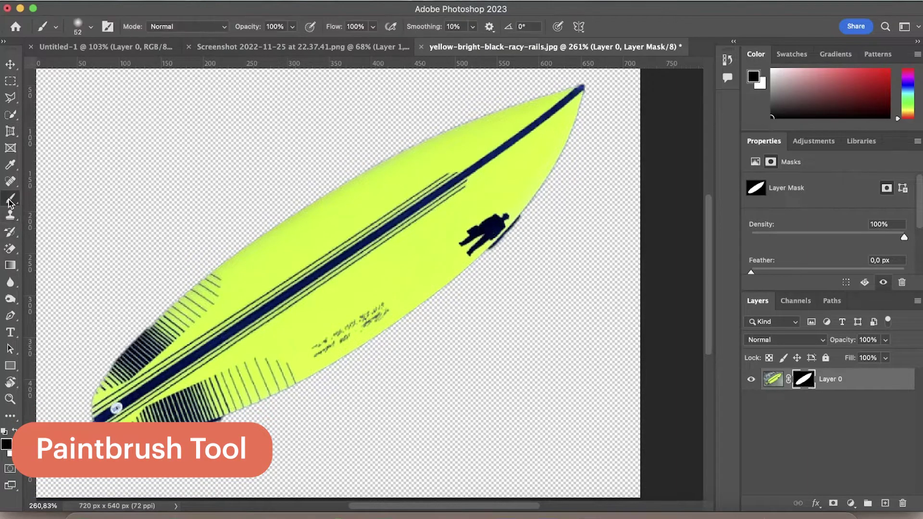
click(91, 26)
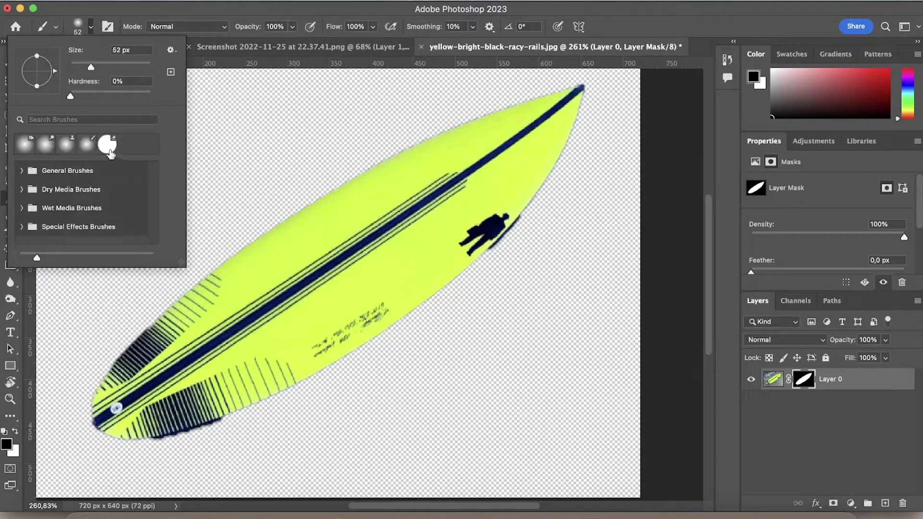
drag(78, 86, 164, 104)
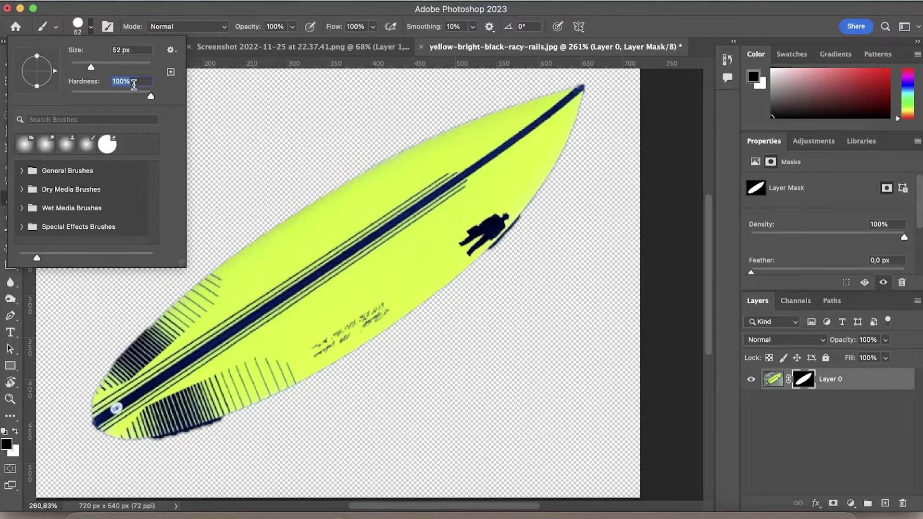
drag(92, 68, 77, 67)
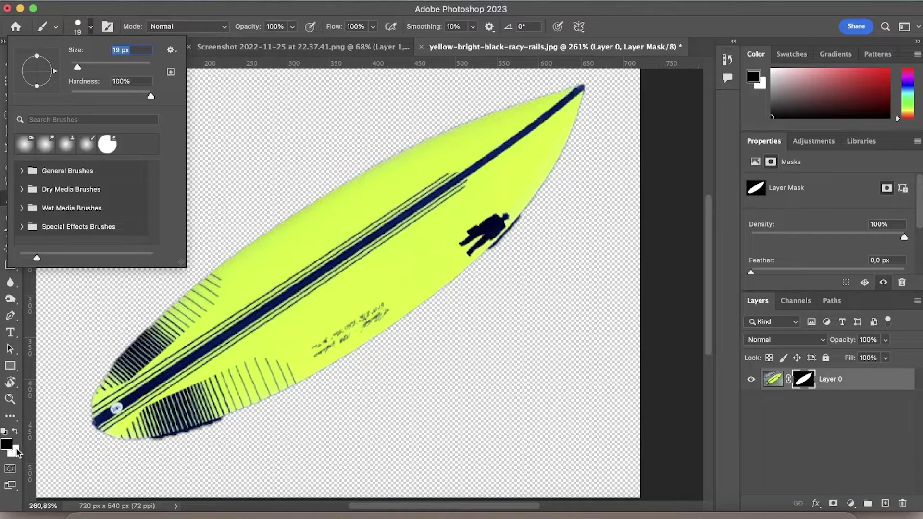
key(Return)
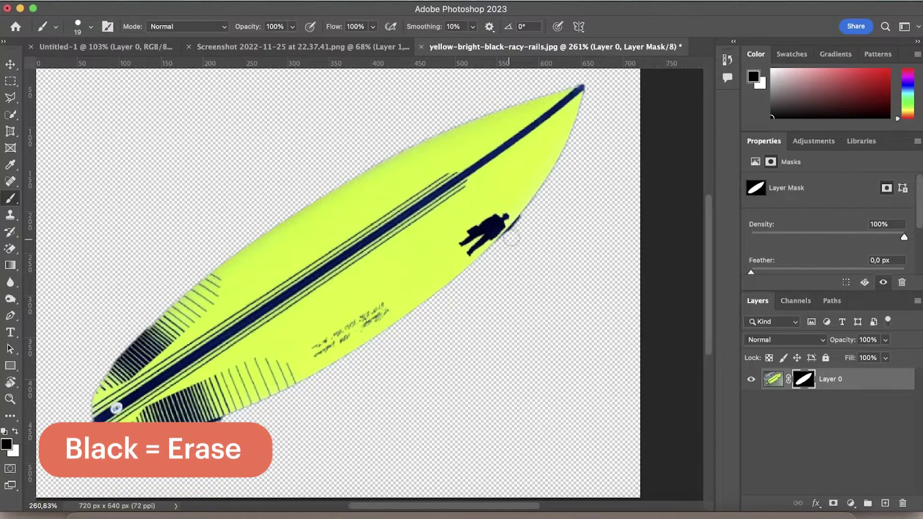
Try to restore the hidden background beside the figure logo by painting white on the mask, and undo the stroke.
click(15, 431)
drag(534, 211, 462, 294)
key(ctrl+z)
key(x)
Mask out the leftover blue fringe at the board's tail with the black brush, undoing any strokes that cut into the board.
scroll(393, 264, up, 2)
scroll(394, 264, up, 4)
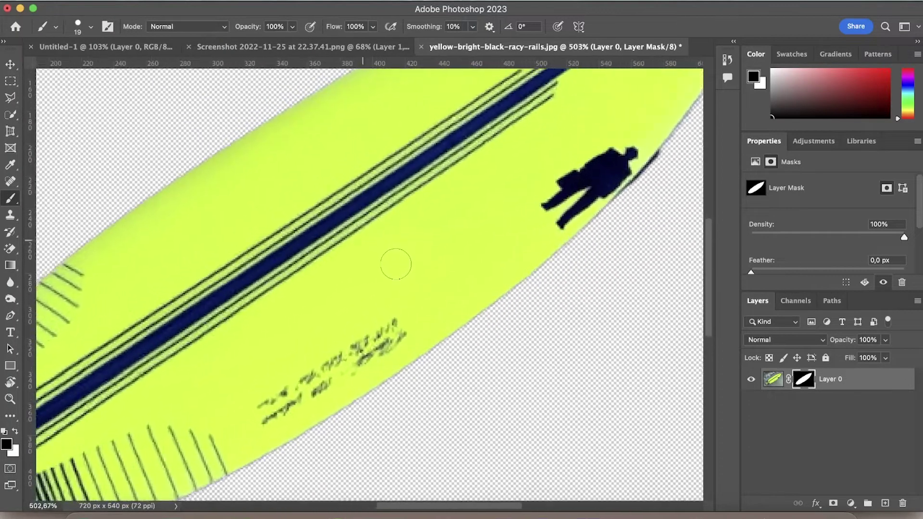
scroll(535, 283, right, 5)
scroll(535, 284, up, 2)
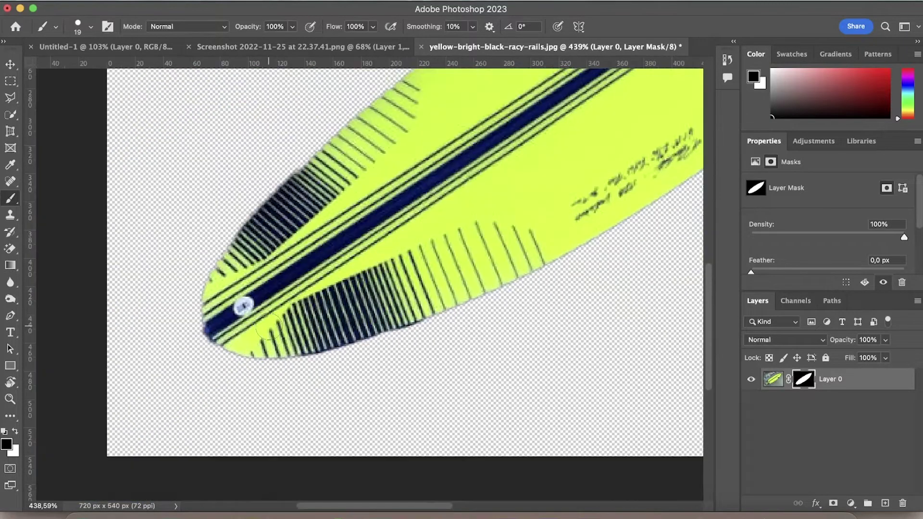
scroll(186, 343, up, 5)
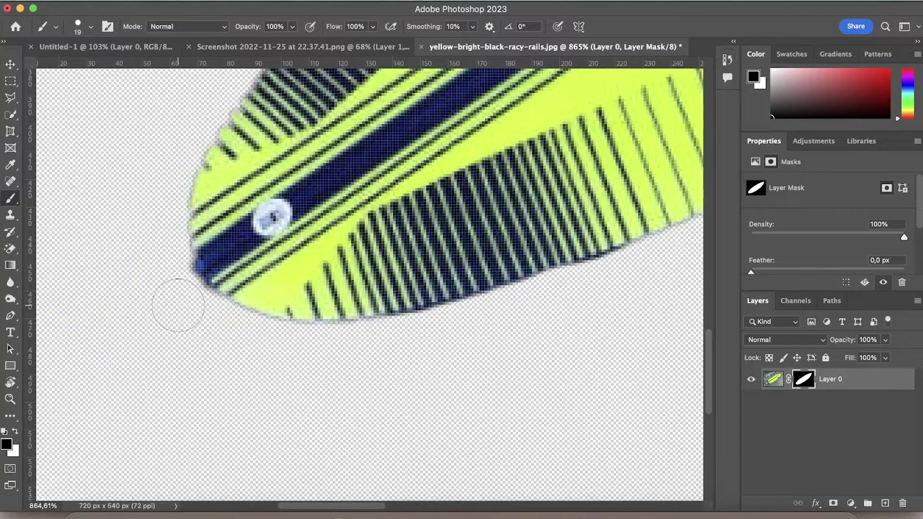
drag(178, 305, 476, 149)
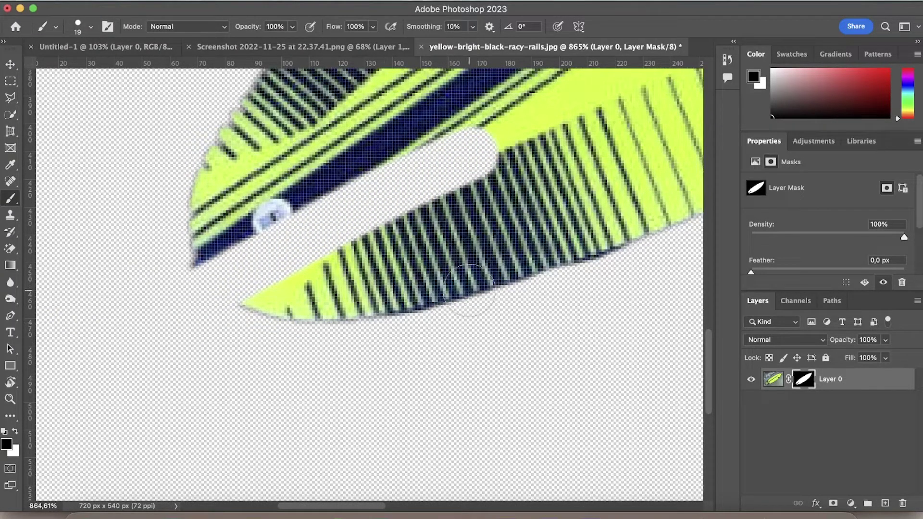
key(super+z)
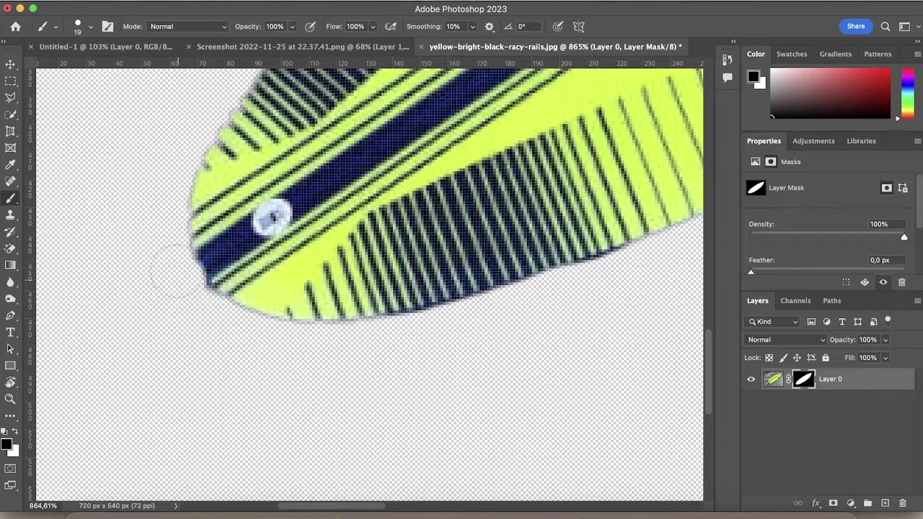
click(243, 288)
key(super+z)
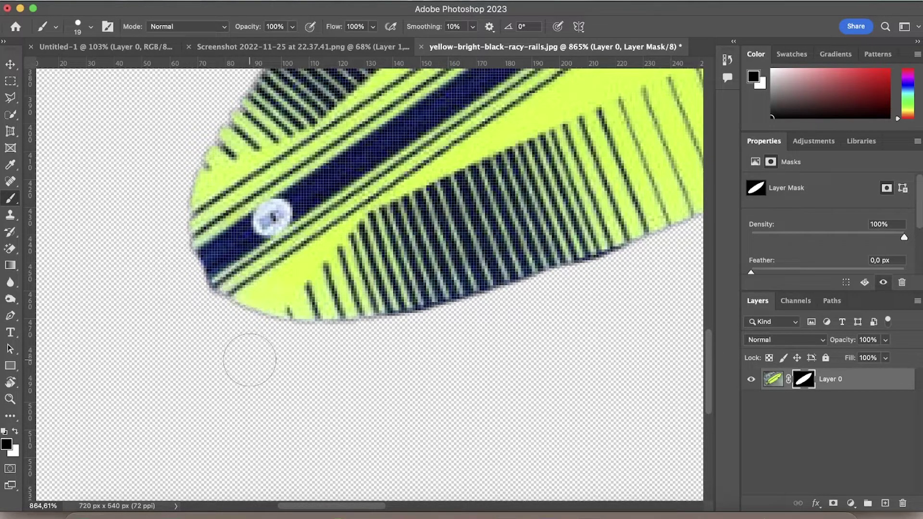
Place the masked yellow surfboard into the white 1200 x 1200 px Untitled-1 document.
key(v)
key(super+0)
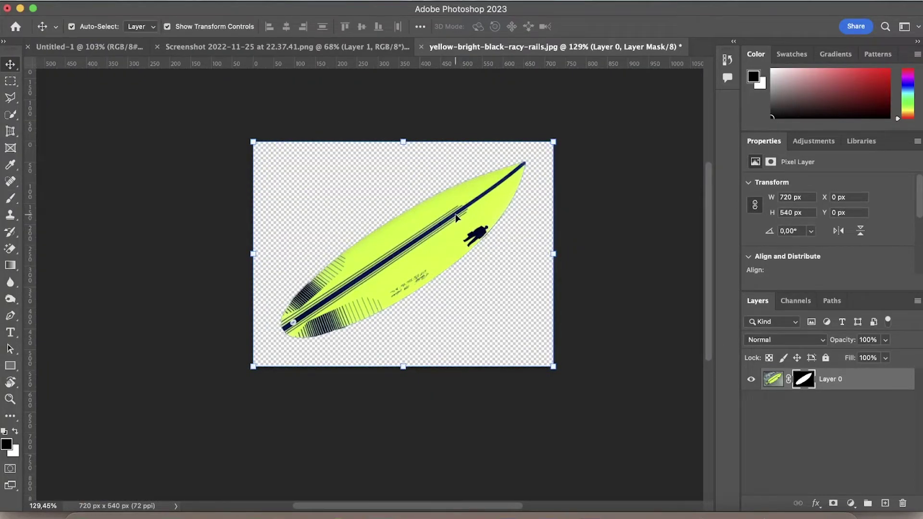
drag(457, 217, 432, 249)
scroll(431, 253, down, 3)
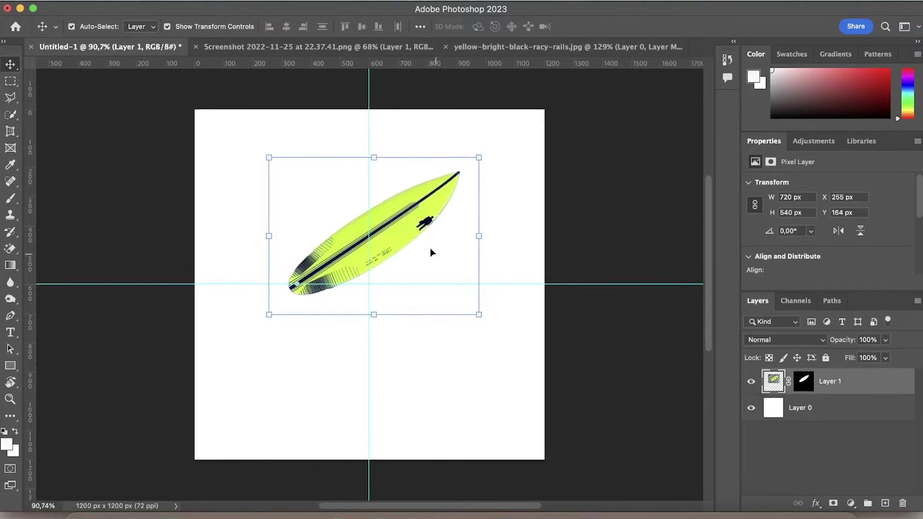
Enlarge the surfboard to about 155% and rotate it about -55.5° so it stands upright, centred on the guides.
drag(324, 257, 209, 343)
drag(320, 279, 372, 294)
drag(596, 100, 412, 72)
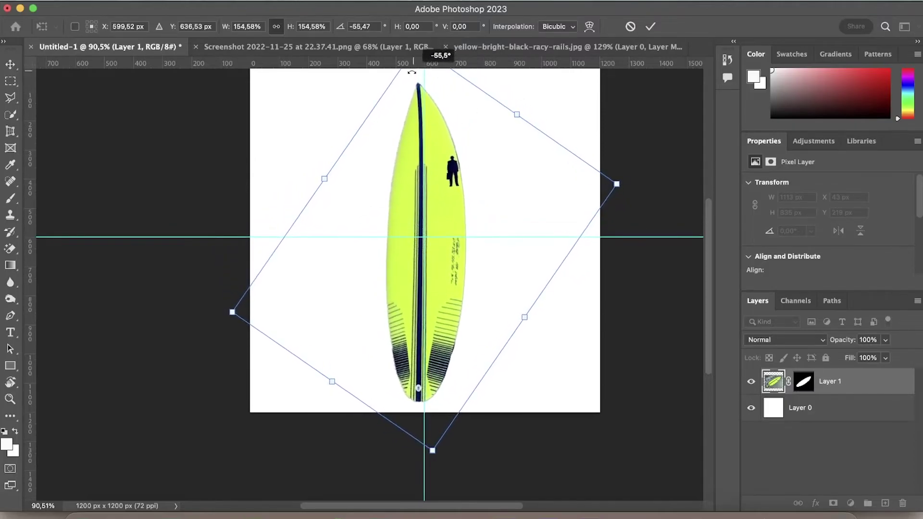
key(Return)
key(super+minus)
drag(437, 196, 422, 220)
click(654, 169)
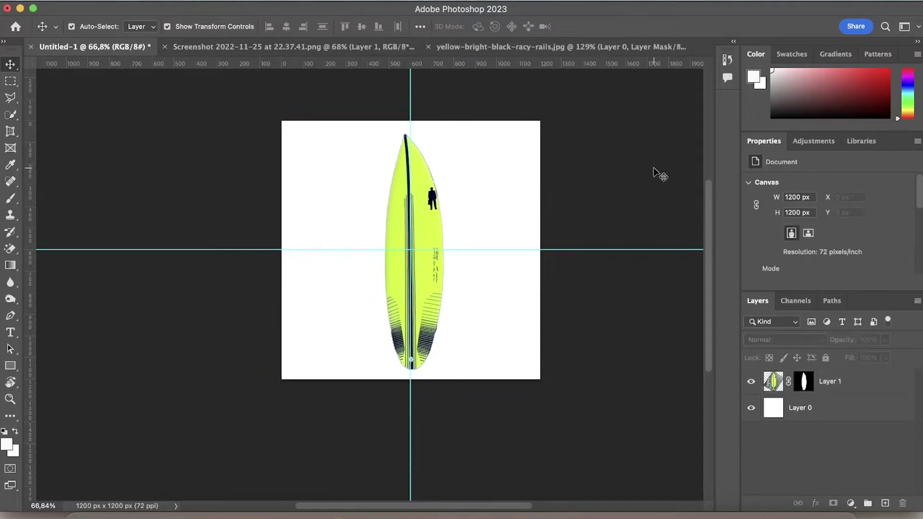
Remove the dark figure logo from the Layer 1 image with a 17 px Spot Healing Brush.
scroll(440, 305, up, 3)
scroll(440, 305, up, 1)
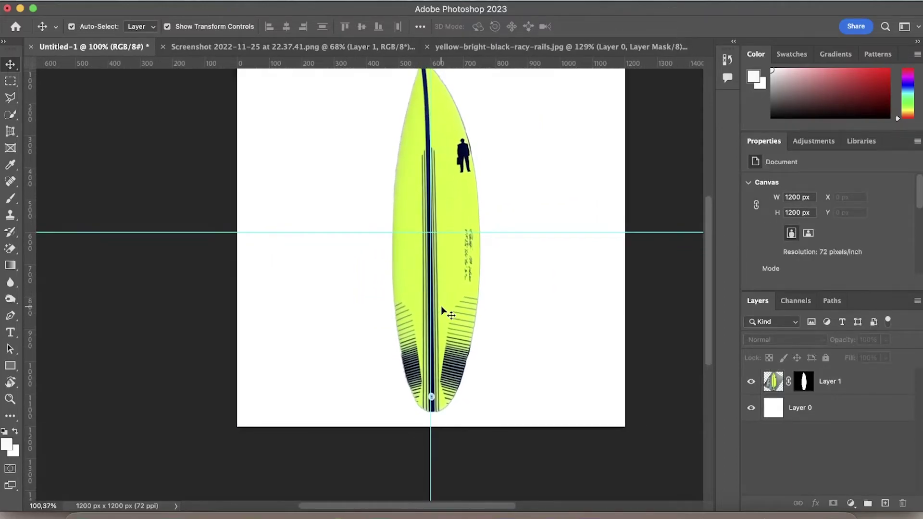
click(11, 283)
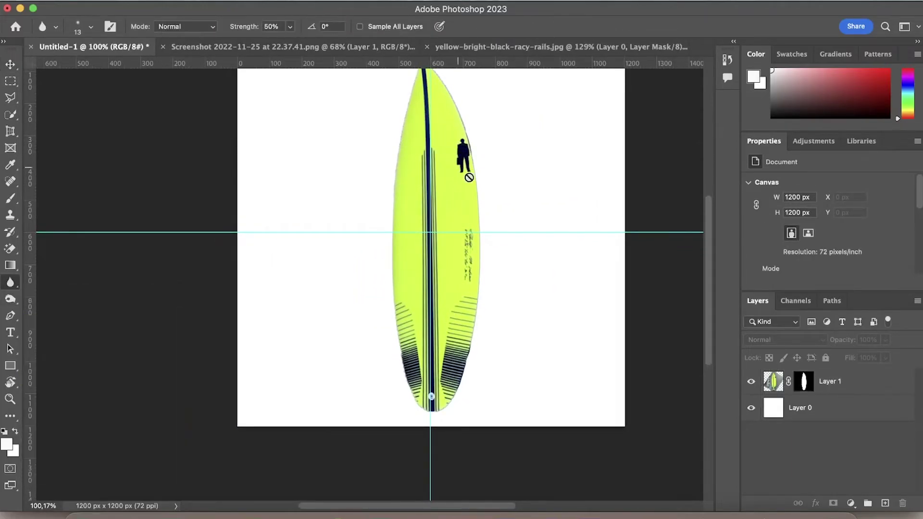
click(11, 115)
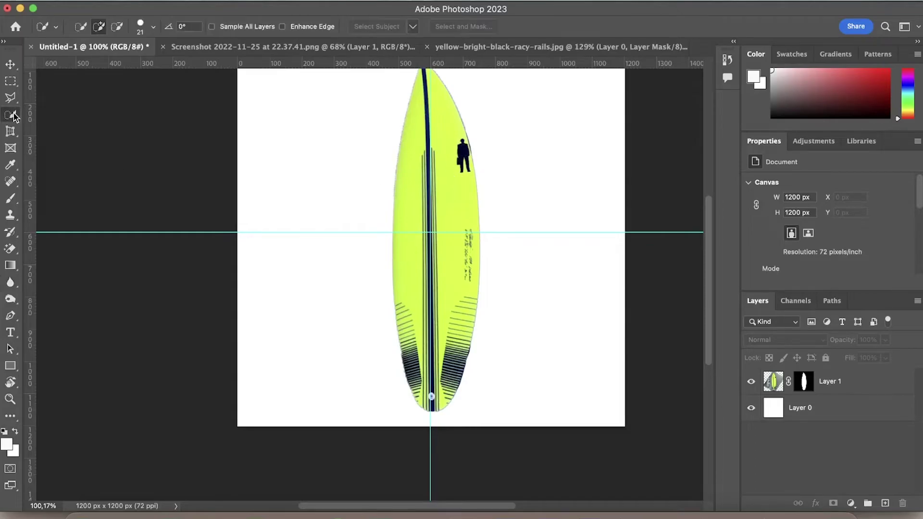
click(10, 183)
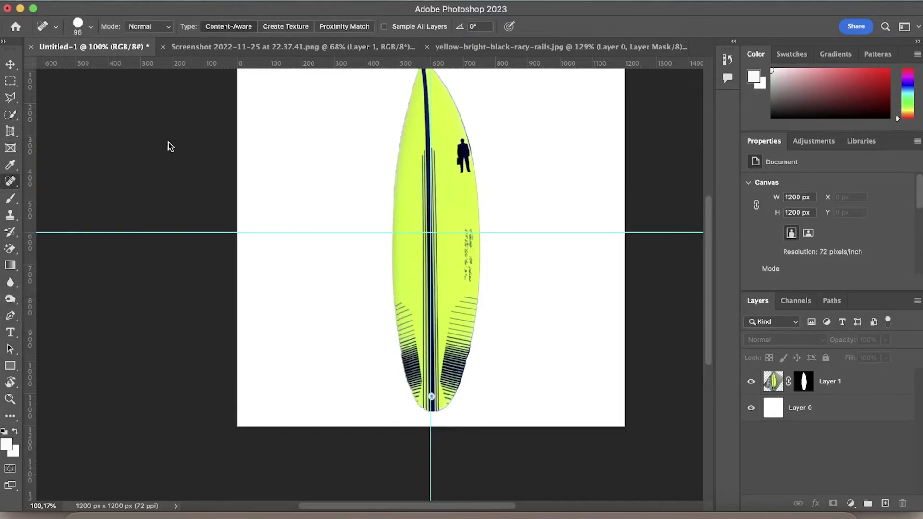
scroll(572, 159, up, 5)
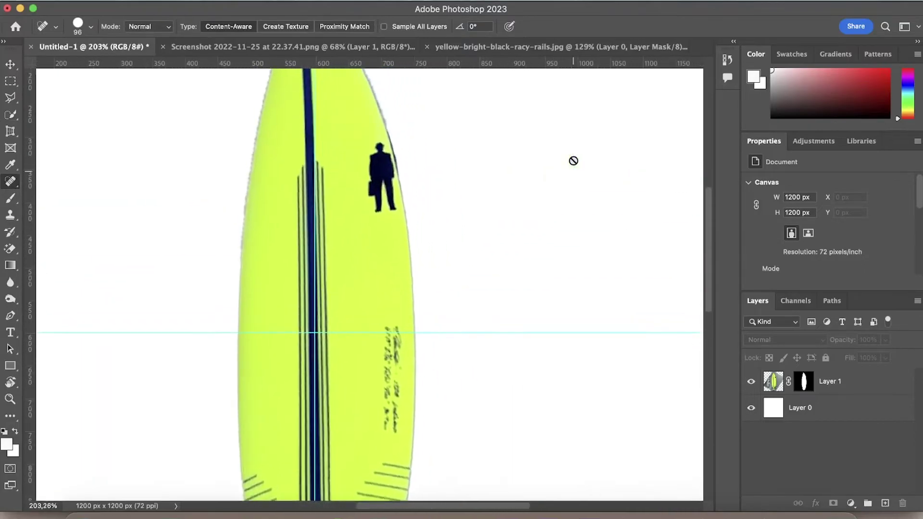
click(773, 381)
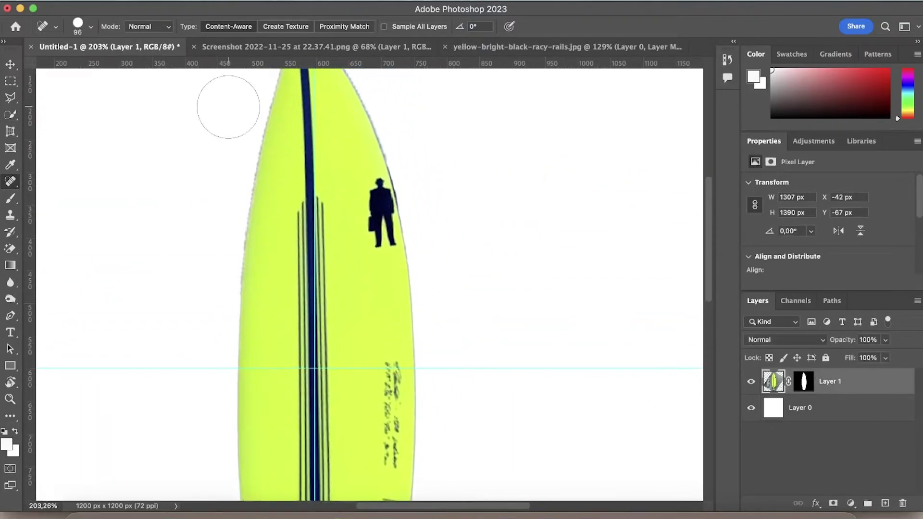
click(90, 26)
drag(41, 62, 29, 62)
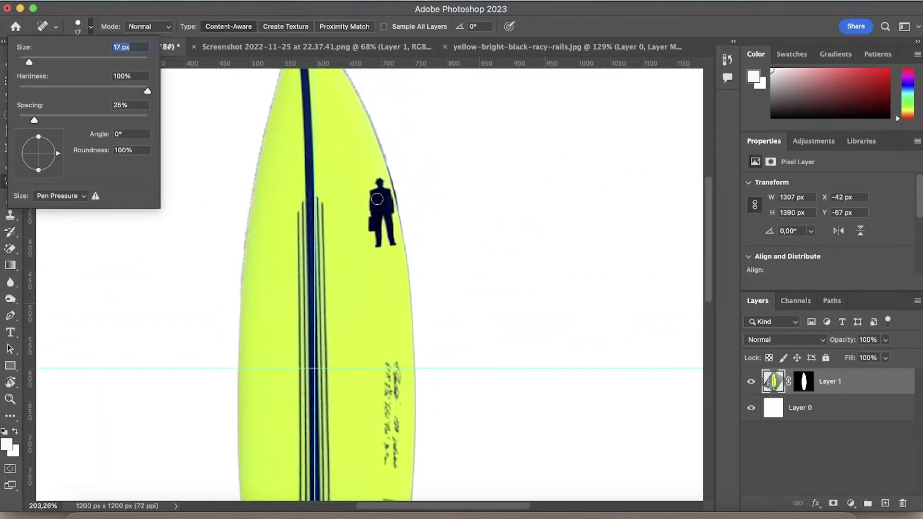
drag(380, 182, 390, 242)
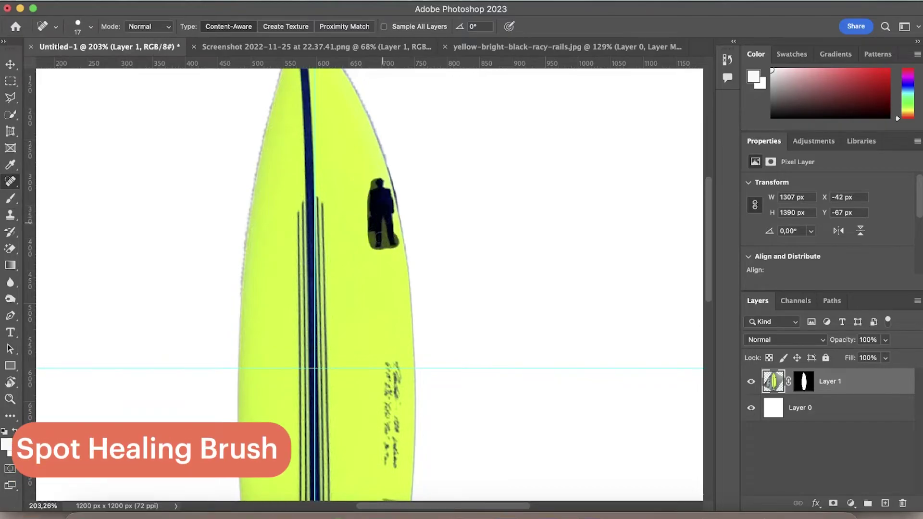
mouse_move(380, 185)
mouse_down()
mouse_move(391, 243)
mouse_move(366, 228)
mouse_up()
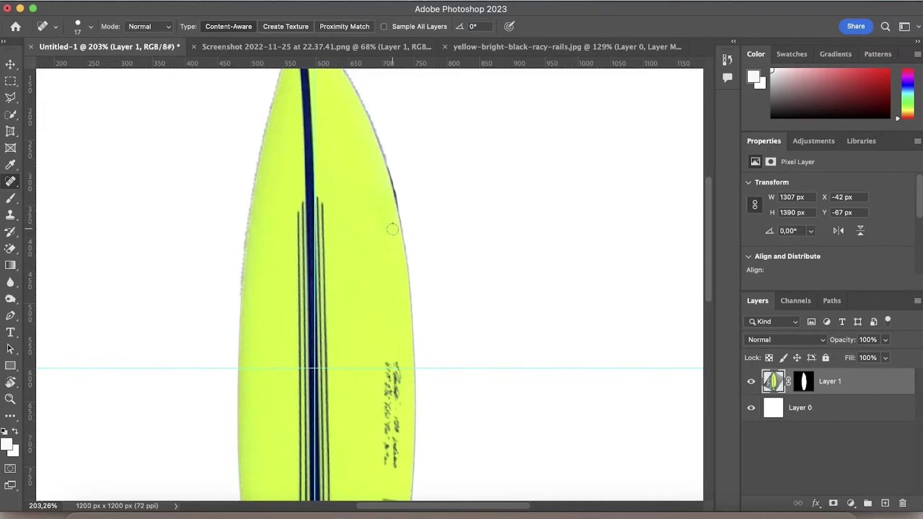
Clone clean yellow from the board's upper half over the removed logo's area with a 23 px Clone Stamp.
scroll(384, 224, up, 5)
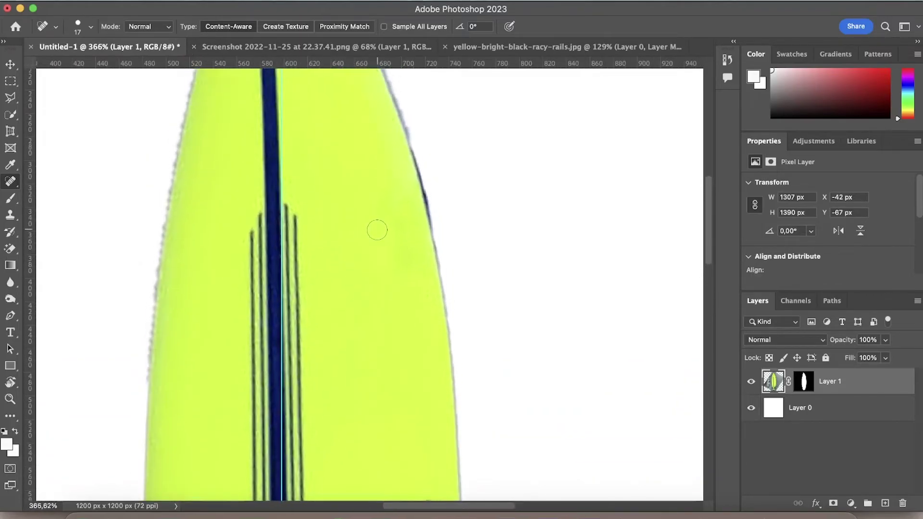
drag(10, 214, 63, 212)
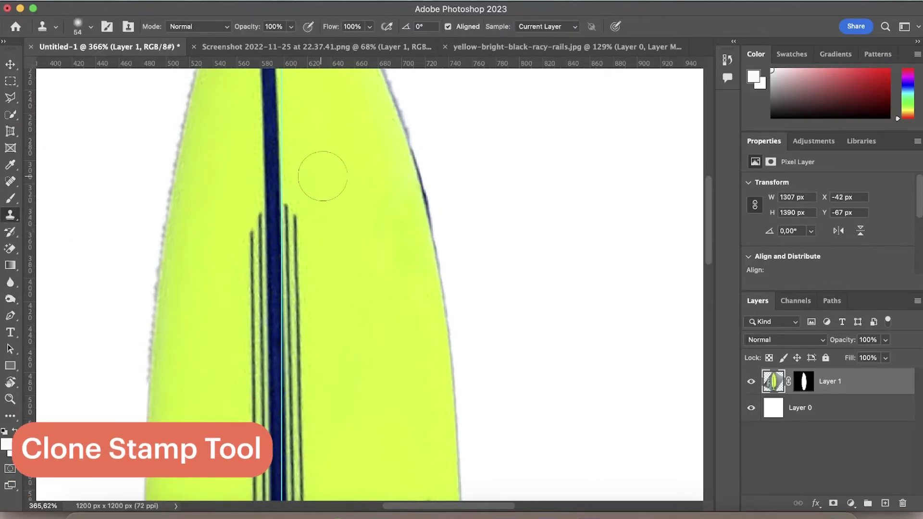
click(90, 26)
drag(91, 67, 79, 67)
alt+click(333, 122)
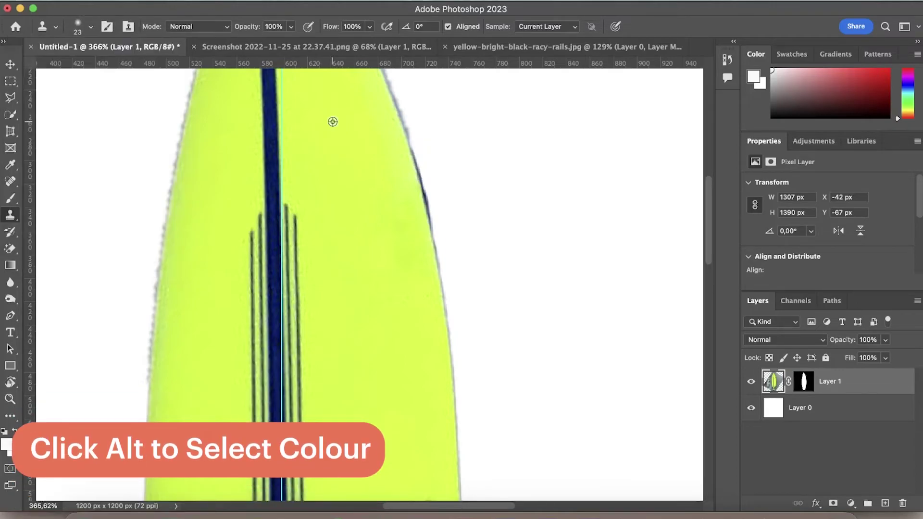
click(389, 196)
drag(403, 234, 387, 231)
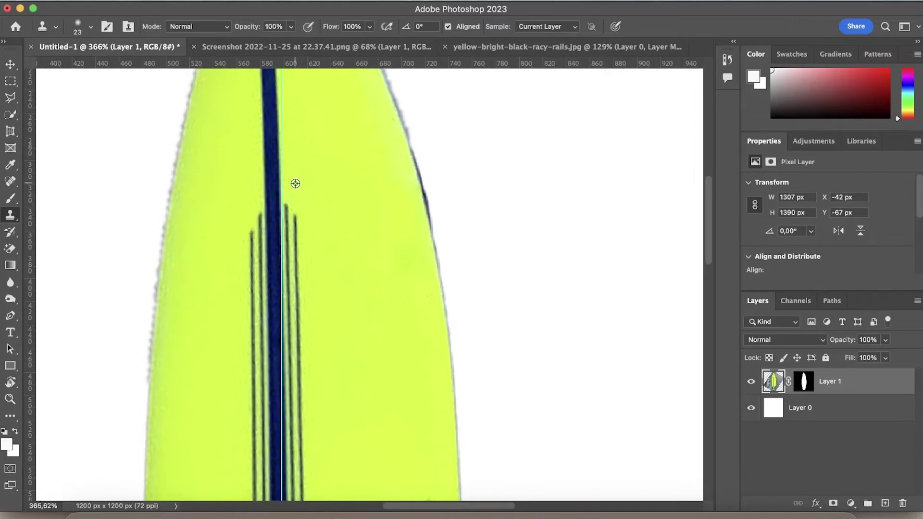
Even out the remaining greenish patch near the right rail with cloned yellow.
mouse_move(347, 226)
mouse_down()
mouse_move(389, 211)
mouse_move(392, 270)
mouse_move(403, 234)
mouse_move(409, 263)
mouse_move(417, 231)
mouse_up()
key(super+z)
key(z)
click(357, 183)
key(s)
scroll(355, 181, up, 5)
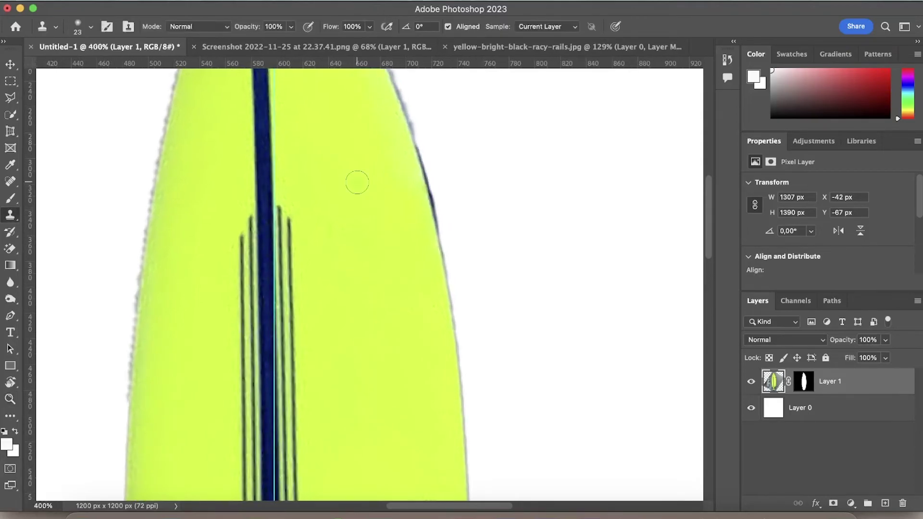
scroll(336, 152, up, 3)
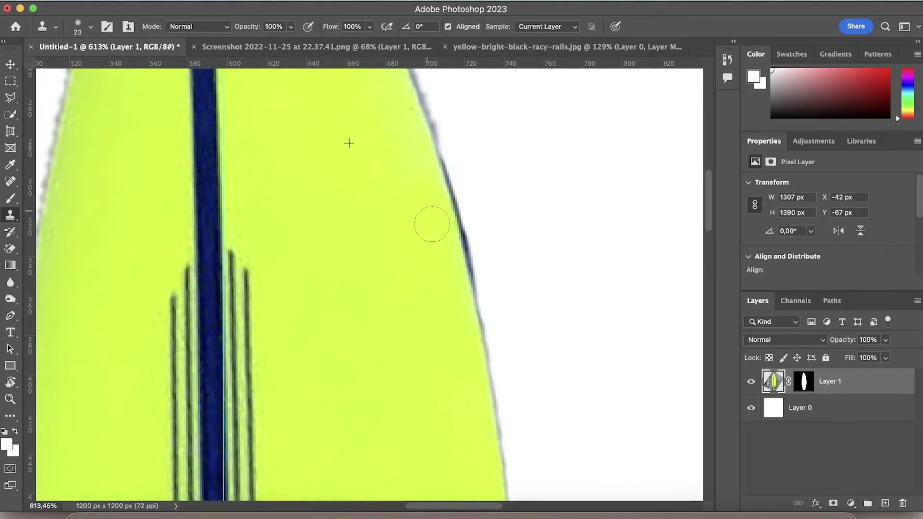
Try to clone sampled yellow over the markings on the board's lower half.
scroll(301, 423, down, 7)
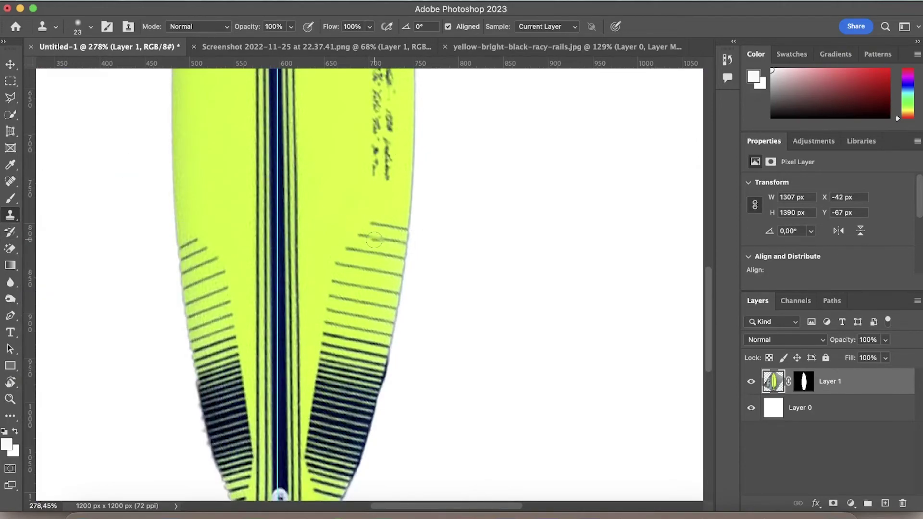
scroll(377, 283, up, 5)
scroll(332, 76, up, 3)
alt+click(305, 183)
drag(371, 269, 440, 288)
drag(319, 295, 426, 314)
key(shift+s)
scroll(426, 314, down, 10)
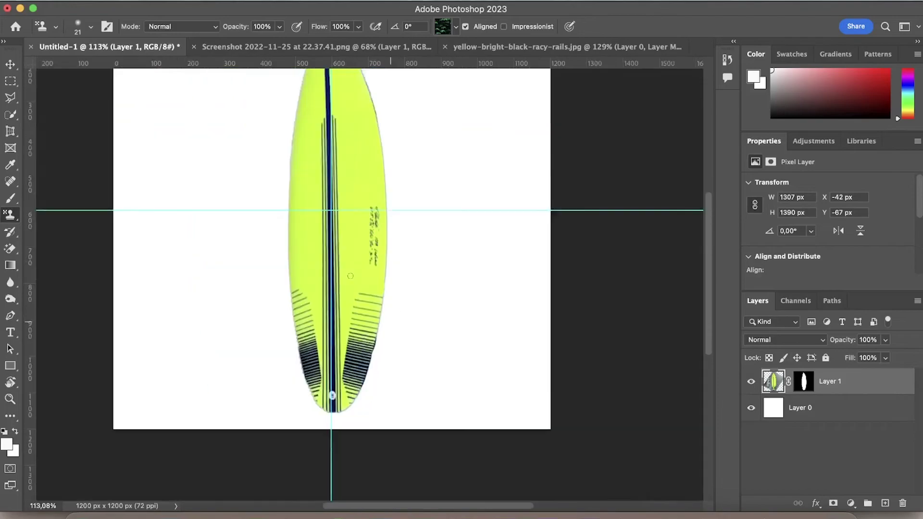
Start a Save for Web (Legacy) export of the board image as JPEG and lower its quality to 73.
scroll(350, 276, down, 3)
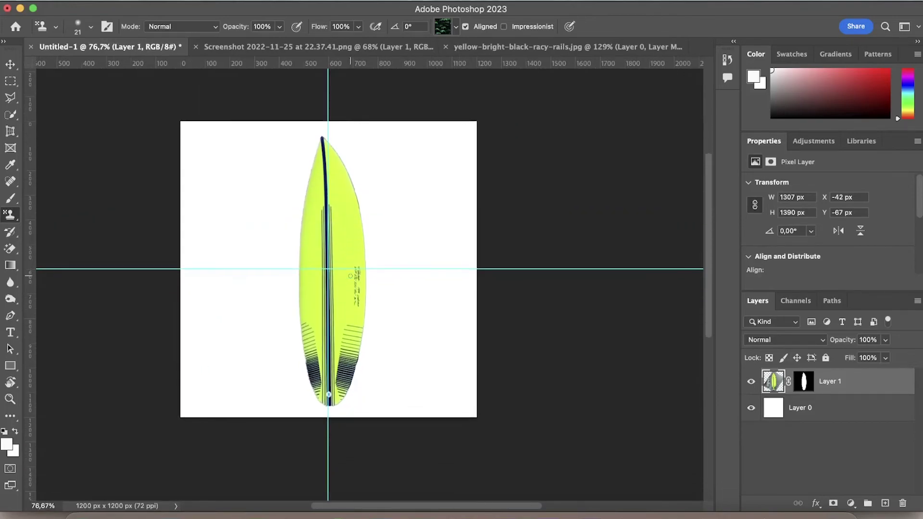
click(11, 64)
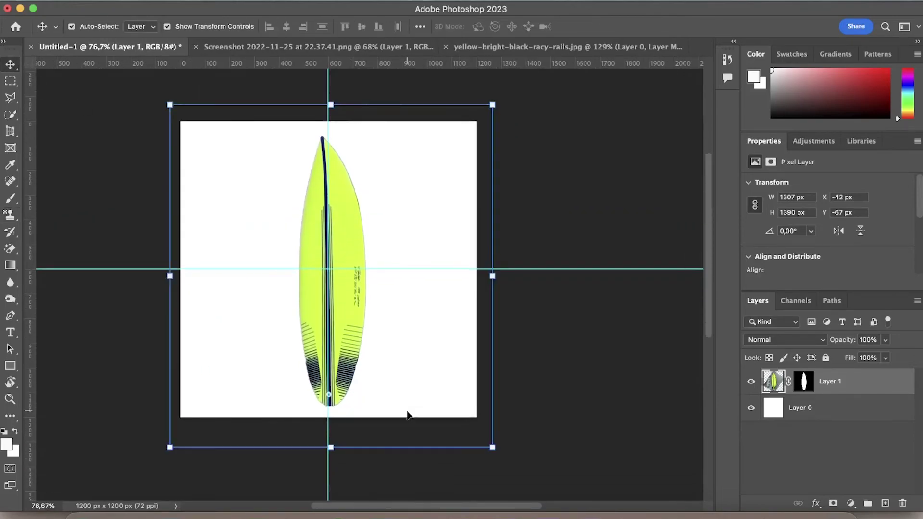
scroll(381, 339, up, 5)
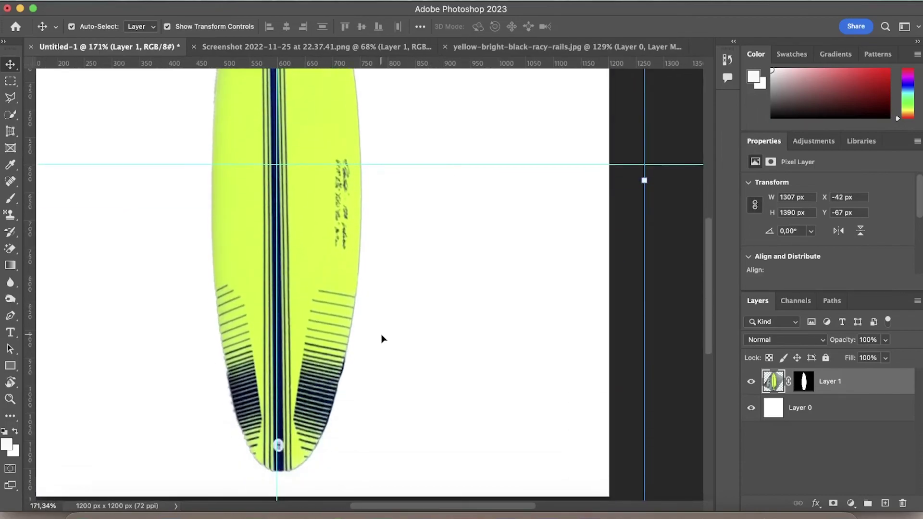
scroll(381, 339, down, 5)
click(97, 1)
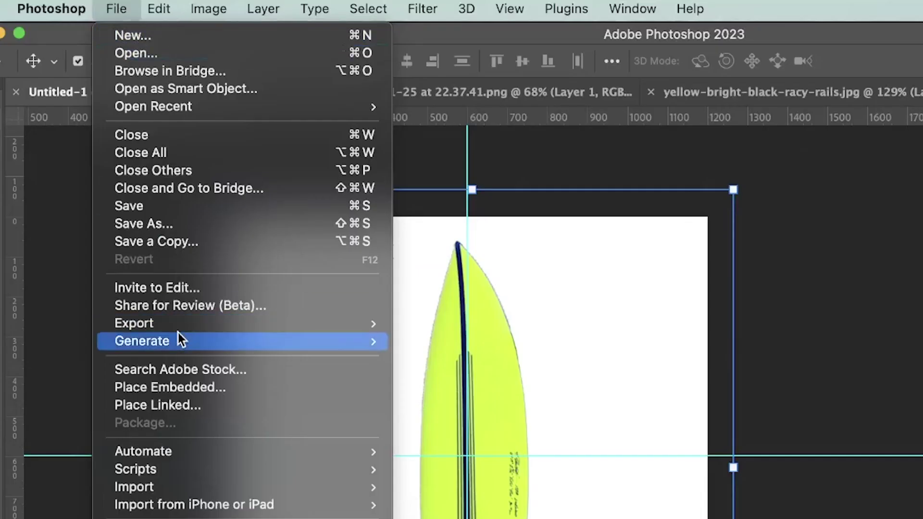
mouse_move(158, 323)
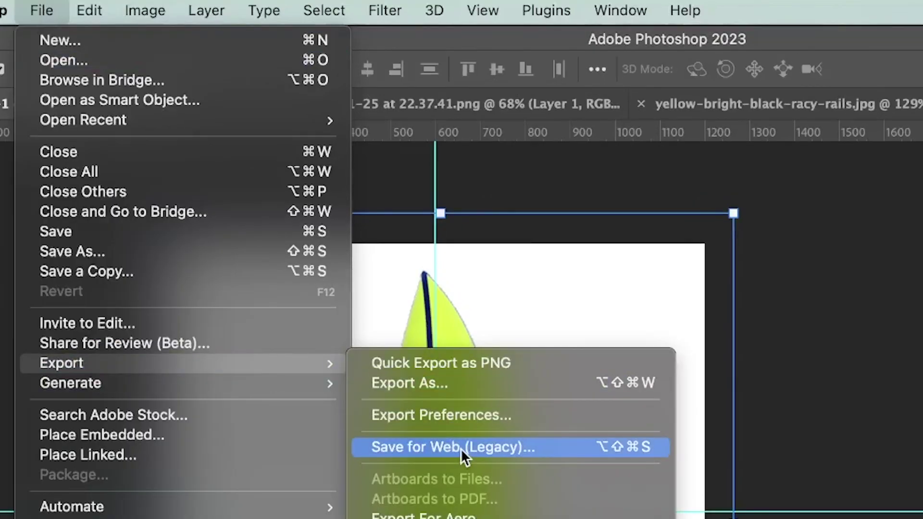
click(461, 448)
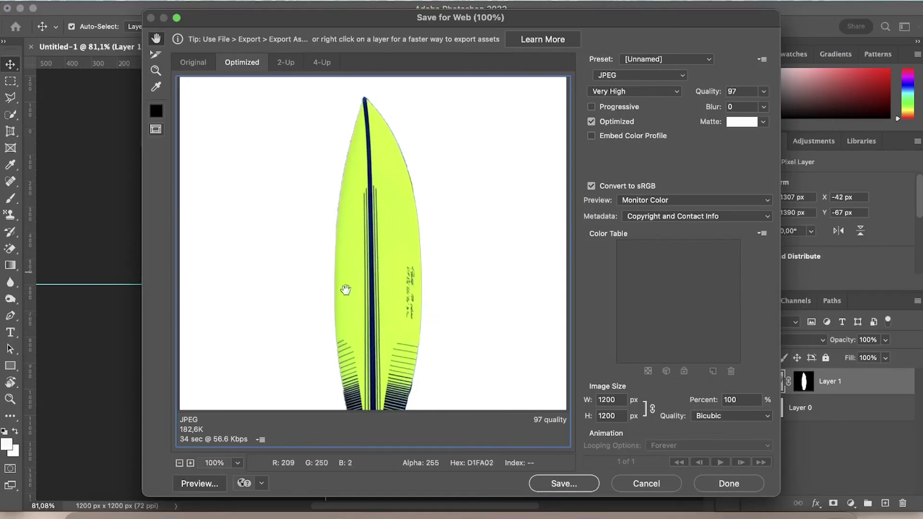
click(763, 92)
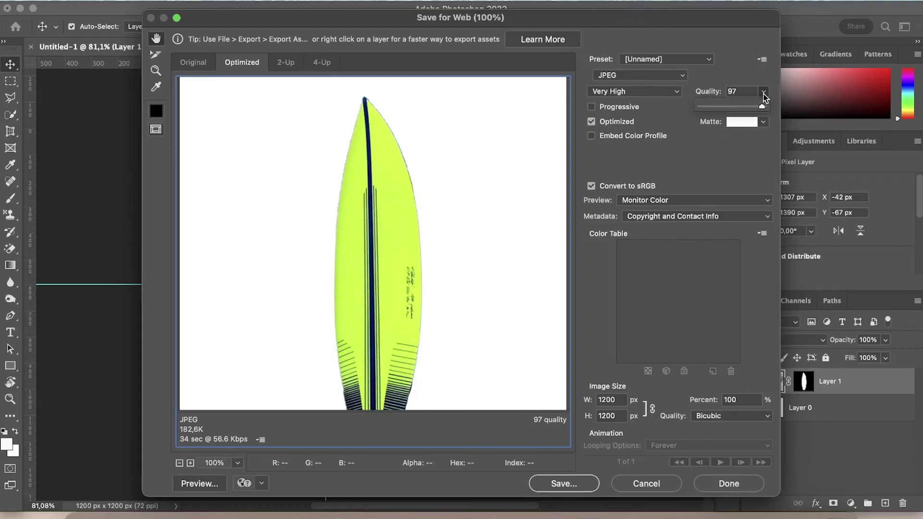
drag(757, 107, 748, 108)
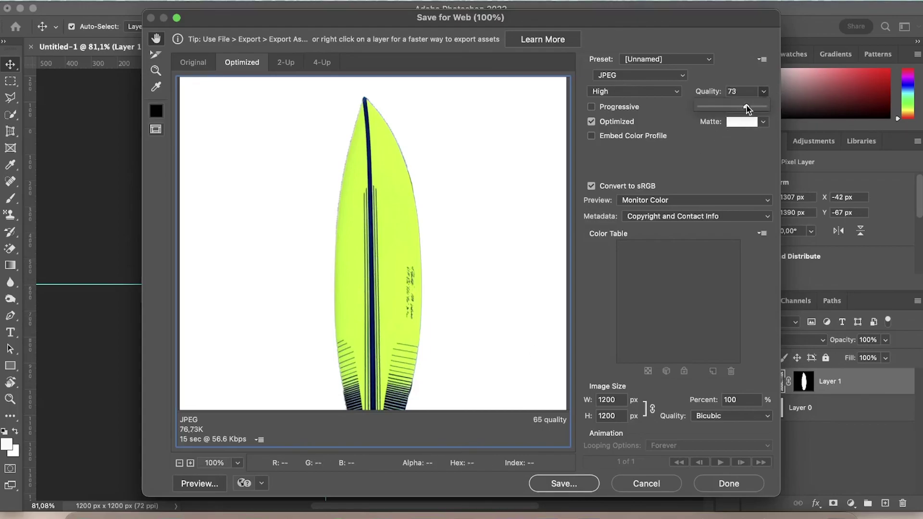